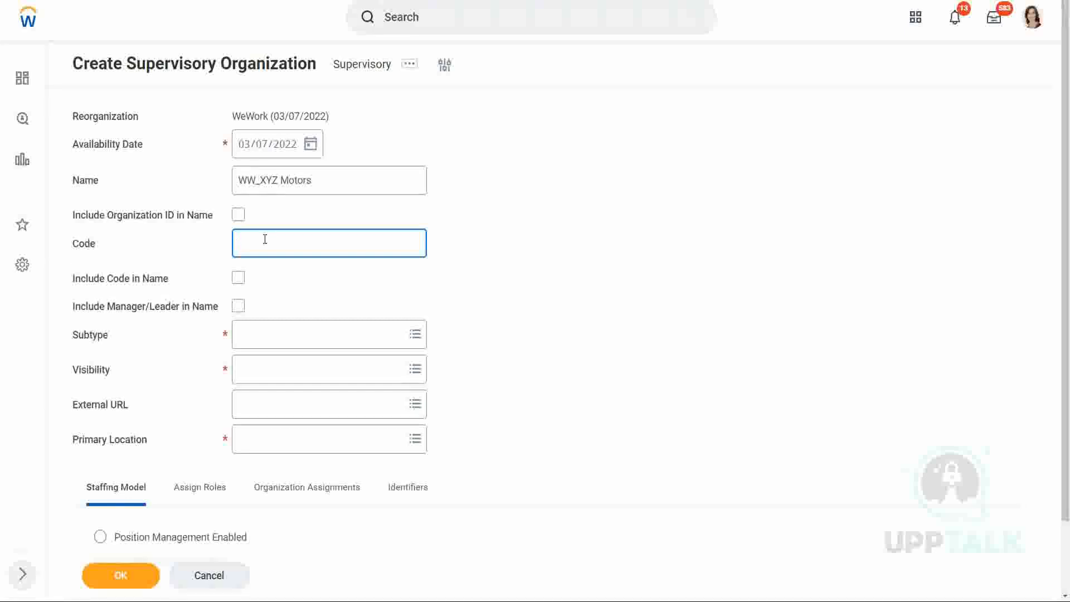
- Enter 1001 as the organization code for WW_XYZ Motors
{"action": "type", "text": "1001"}
{"action": "left_click_drag", "start_coordinate": [270, 244], "coordinate": [207, 247]}
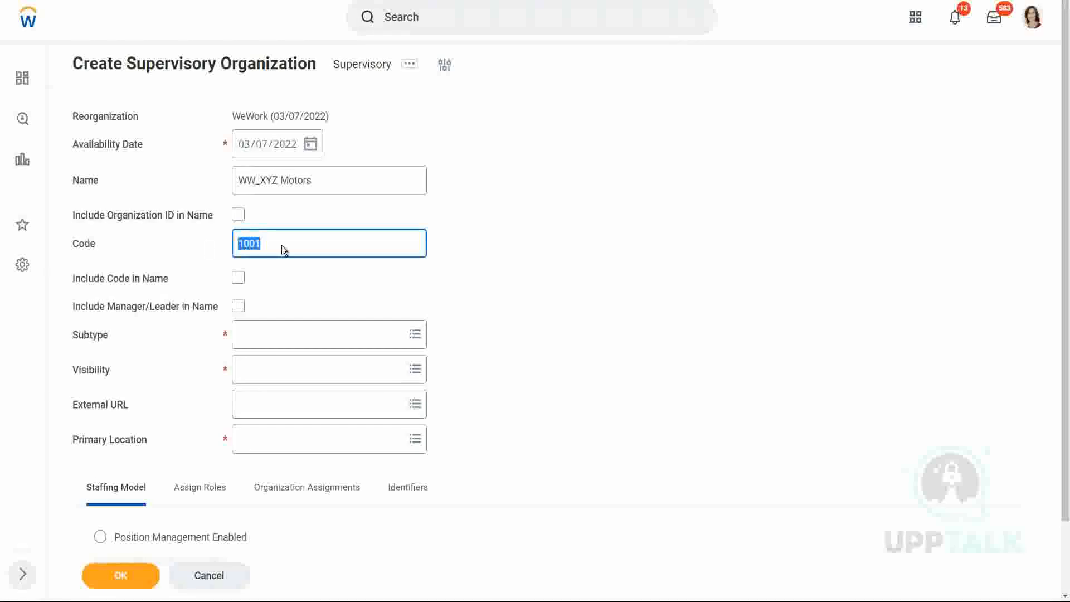
{"action": "key", "text": "Right"}
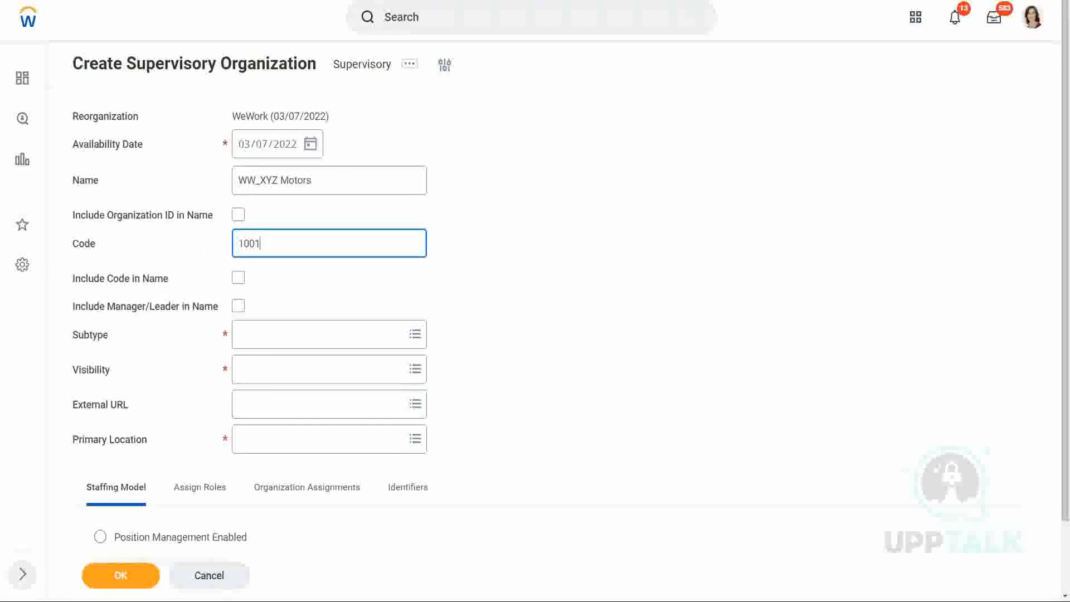
{"action": "left_click_drag", "start_coordinate": [265, 244], "coordinate": [214, 248]}
{"action": "left_click", "coordinate": [294, 242]}
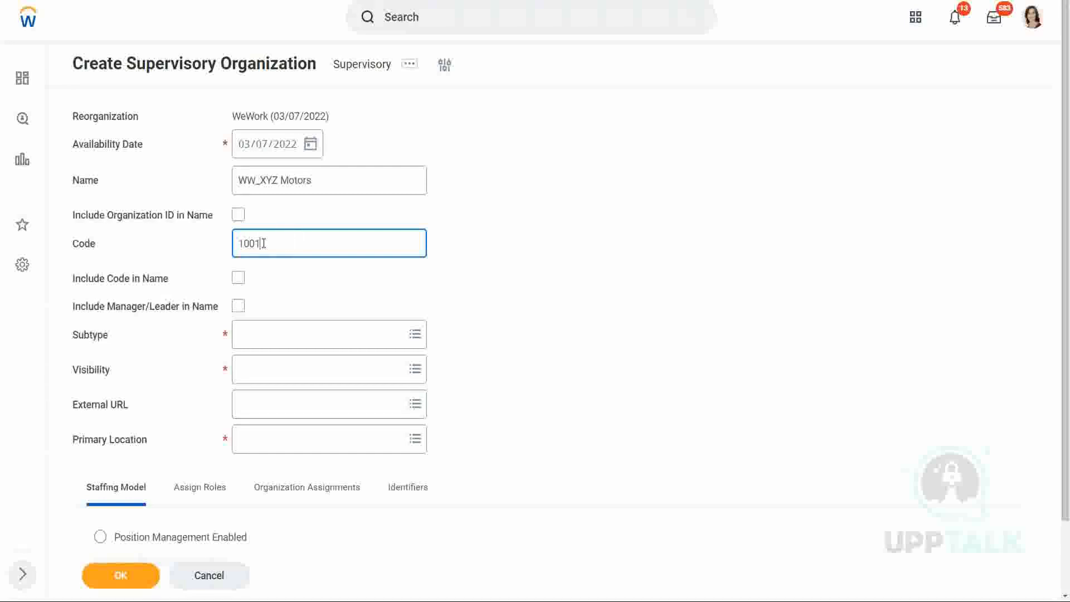
{"action": "double_click", "coordinate": [247, 244]}
{"action": "left_click", "coordinate": [278, 243]}
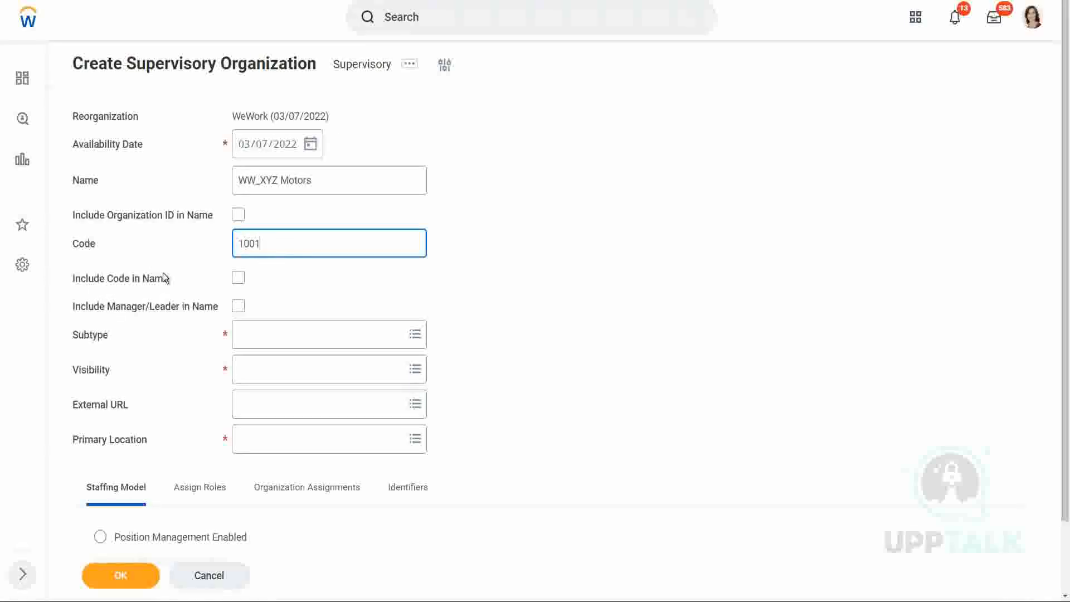
{"action": "mouse_move", "coordinate": [164, 277]}
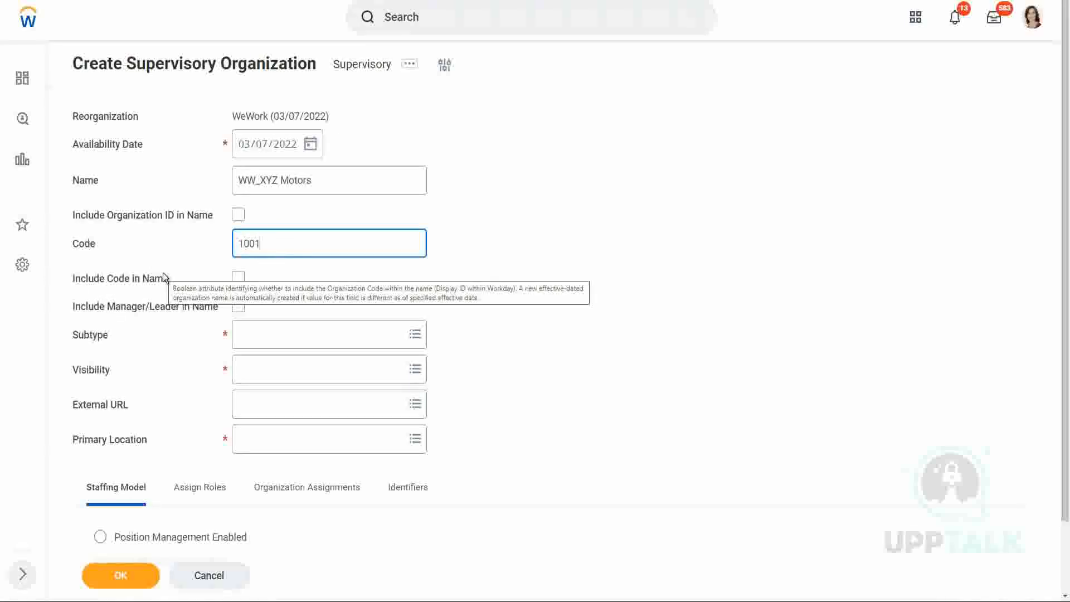
{"action": "double_click", "coordinate": [275, 241]}
{"action": "left_click", "coordinate": [277, 242]}
{"action": "double_click", "coordinate": [277, 243]}
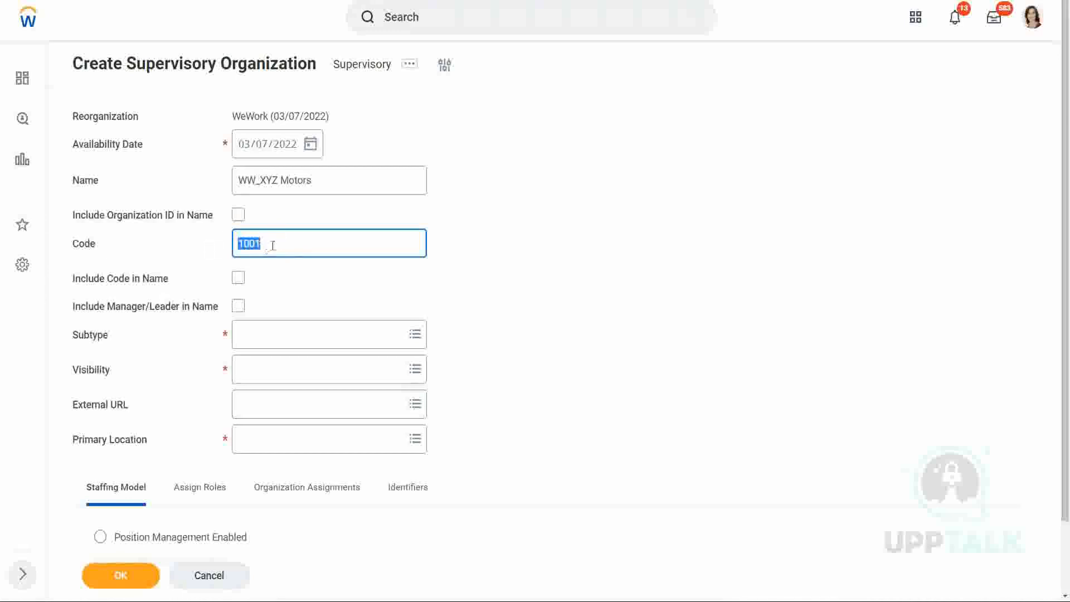
{"action": "left_click", "coordinate": [278, 246]}
- Include both the code and the manager/leader in the organization name
{"action": "left_click", "coordinate": [238, 279]}
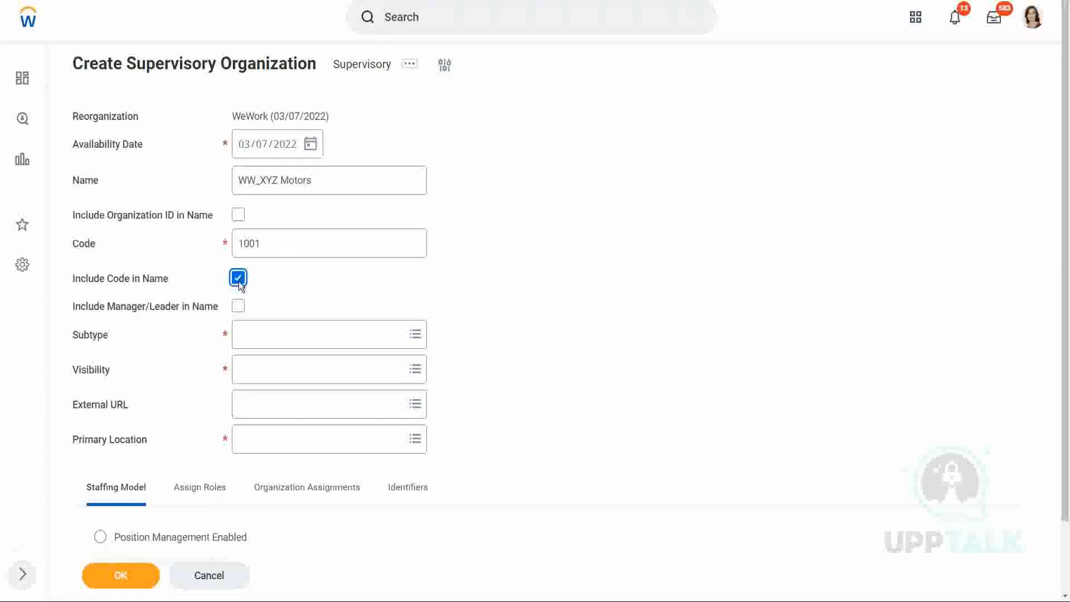
{"action": "mouse_move", "coordinate": [239, 281]}
{"action": "mouse_move", "coordinate": [240, 311]}
{"action": "left_click", "coordinate": [238, 306]}
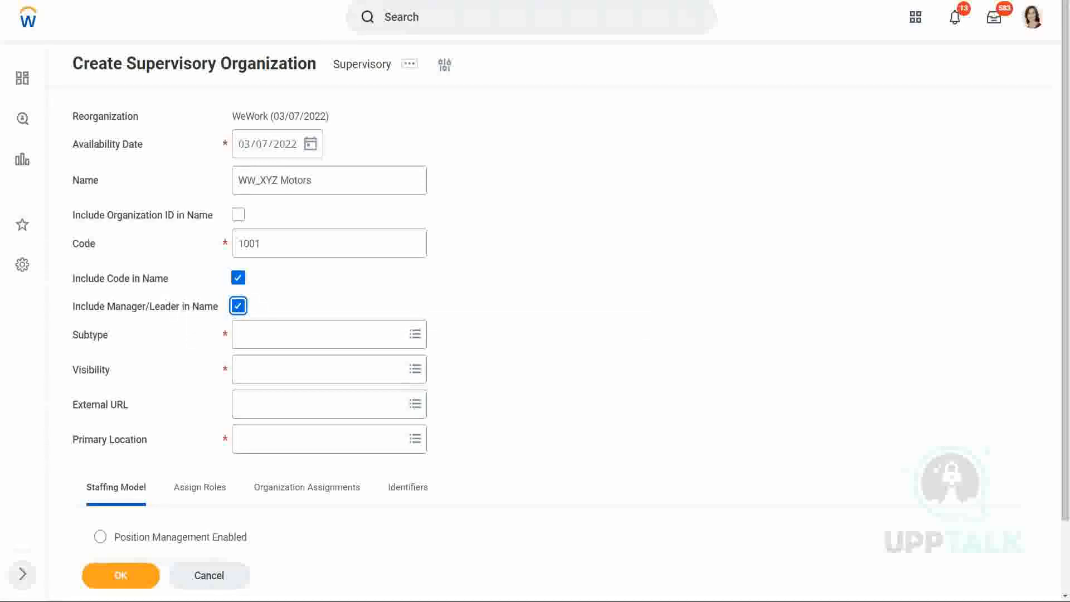
- Set the supervisory organization's subtype to Department
{"action": "left_click", "coordinate": [283, 338]}
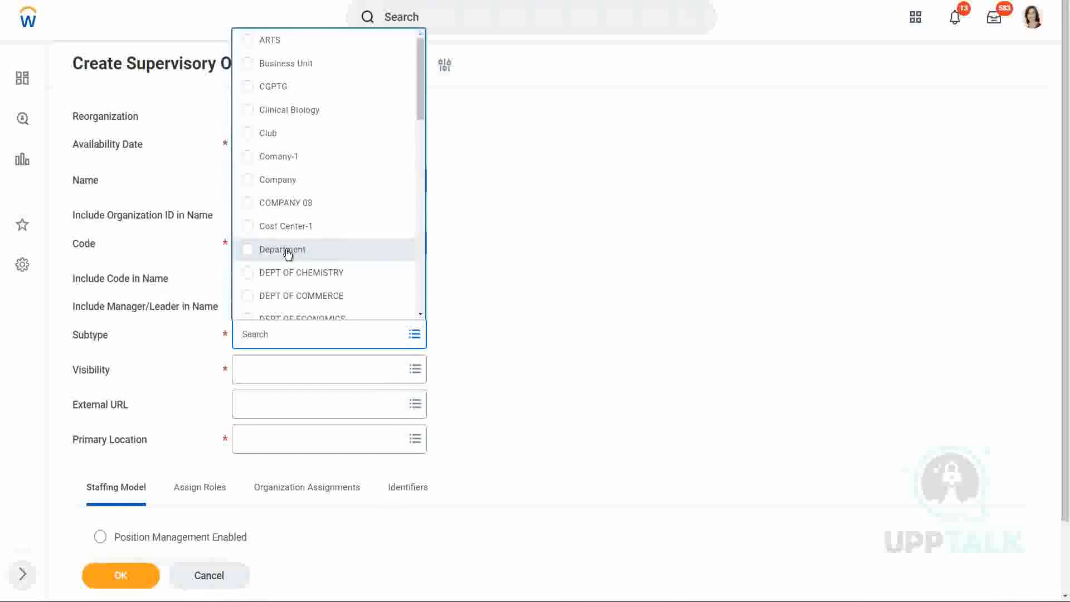
{"action": "left_click_drag", "start_coordinate": [420, 88], "coordinate": [418, 119]}
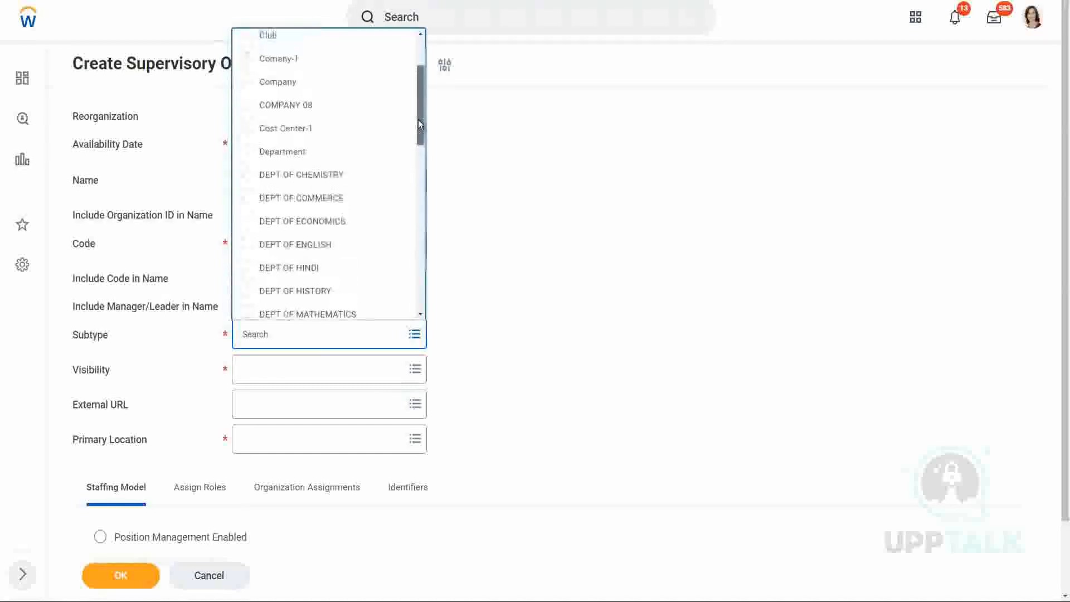
{"action": "left_click", "coordinate": [293, 154]}
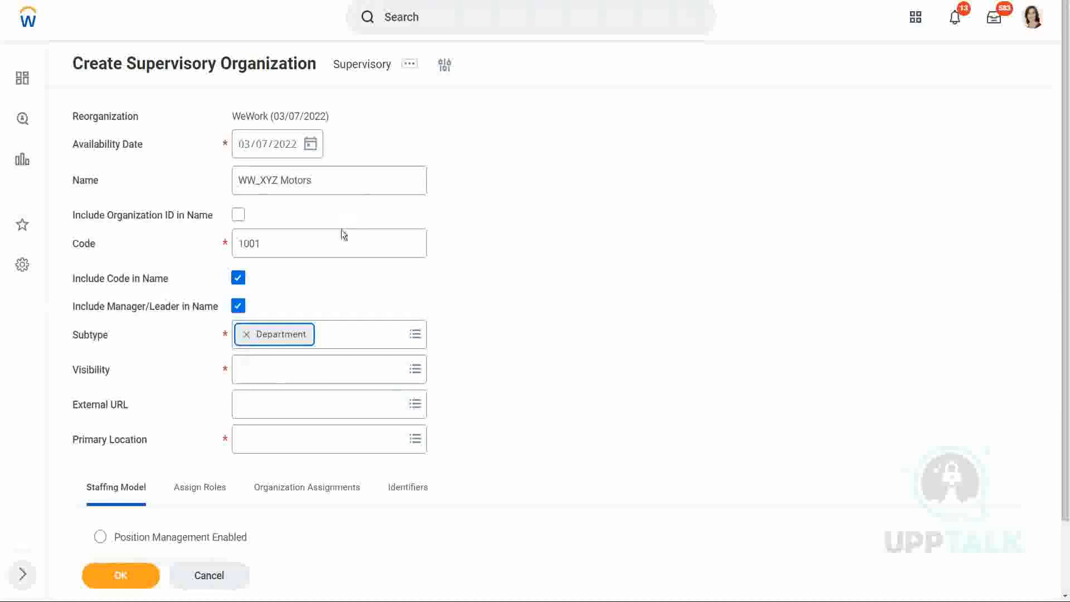
{"action": "left_click", "coordinate": [272, 374]}
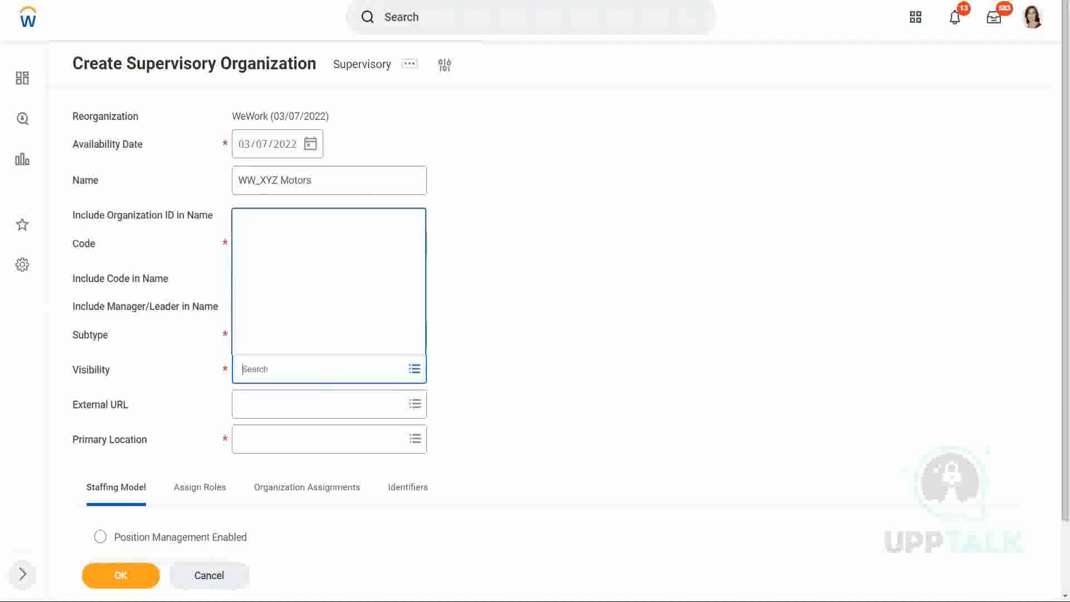
{"action": "left_click", "coordinate": [452, 355]}
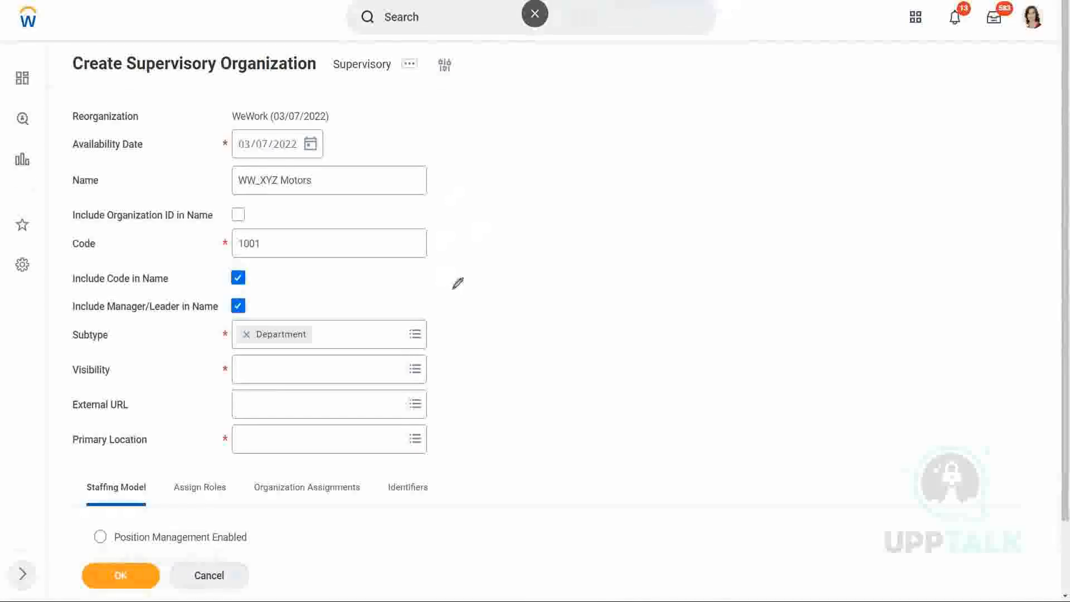
{"action": "mouse_move", "coordinate": [416, 312]}
{"action": "left_mouse_down"}
{"action": "mouse_move", "coordinate": [414, 351]}
{"action": "mouse_move", "coordinate": [433, 316]}
{"action": "left_mouse_up"}
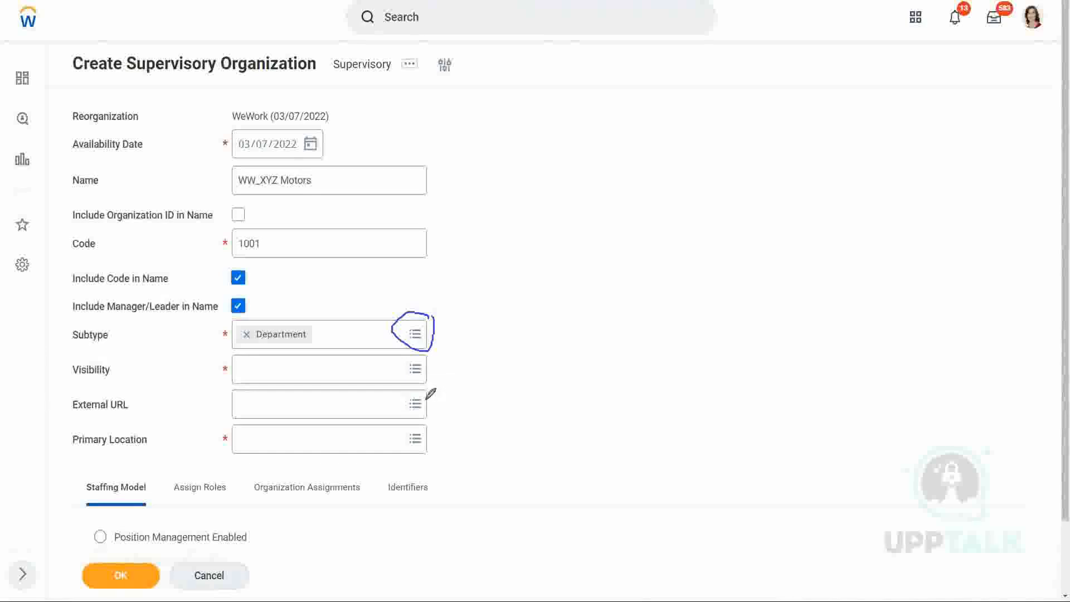
{"action": "mouse_move", "coordinate": [415, 387]}
{"action": "left_mouse_down"}
{"action": "mouse_move", "coordinate": [415, 412]}
{"action": "mouse_move", "coordinate": [430, 391]}
{"action": "left_mouse_up"}
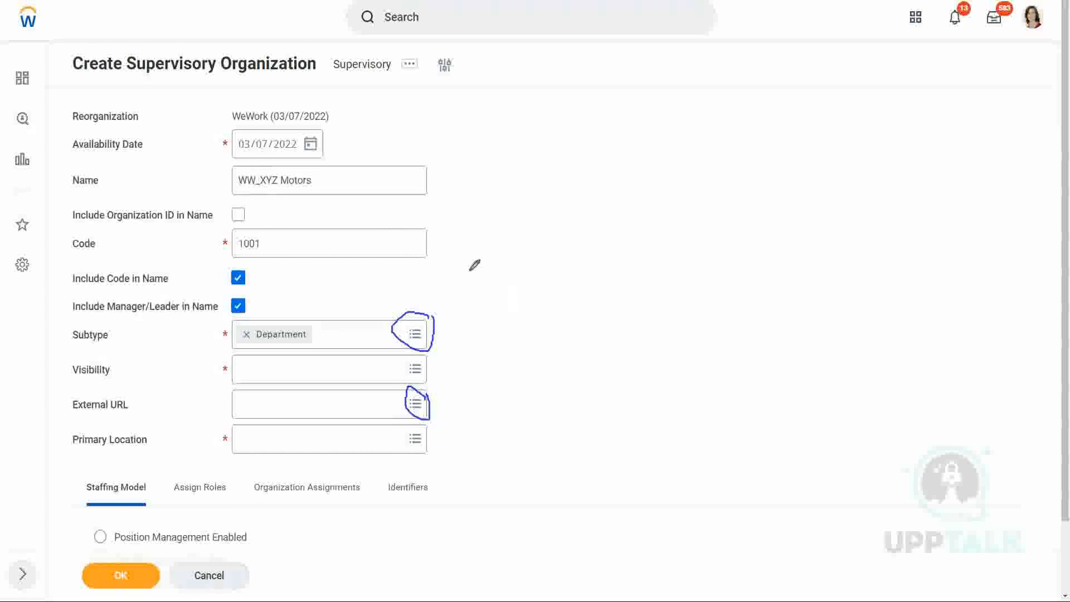
{"action": "mouse_move", "coordinate": [443, 160]}
{"action": "left_mouse_down"}
{"action": "mouse_move", "coordinate": [401, 147]}
{"action": "mouse_move", "coordinate": [391, 191]}
{"action": "mouse_move", "coordinate": [427, 202]}
{"action": "mouse_move", "coordinate": [444, 154]}
{"action": "left_mouse_up"}
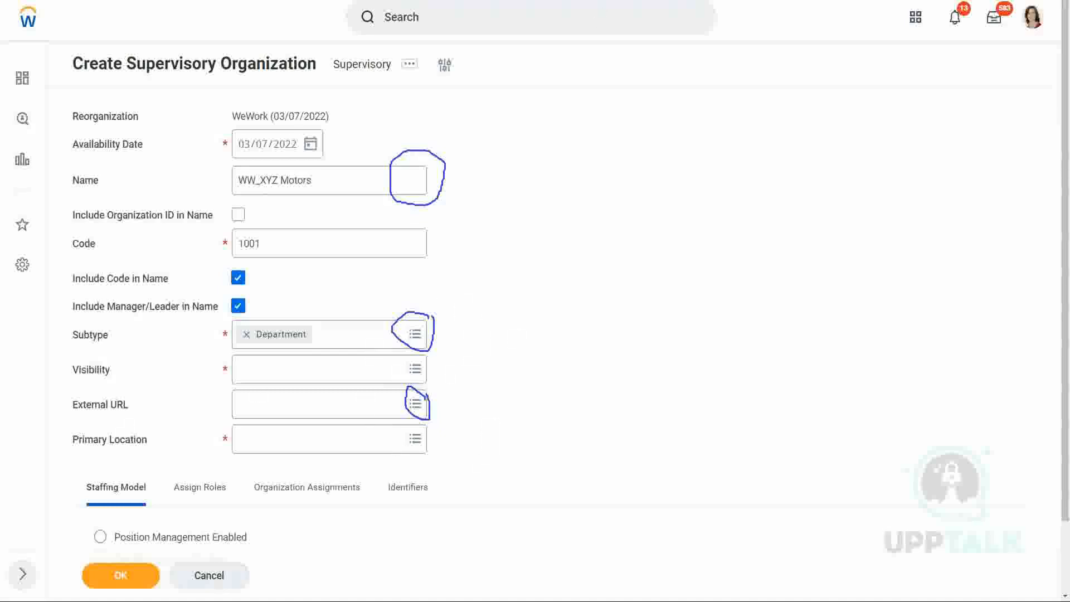
{"action": "key", "text": "e"}
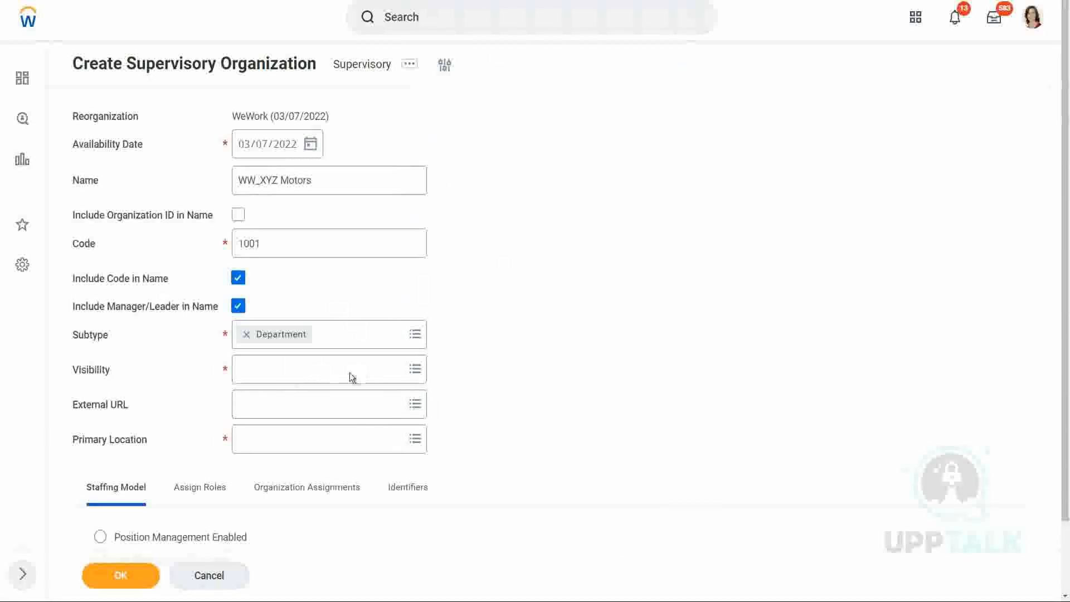
- Set the supervisory organization's visibility to Everyone
{"action": "scroll", "coordinate": [335, 370], "scroll_direction": "down", "scroll_amount": 2}
{"action": "left_click", "coordinate": [332, 361]}
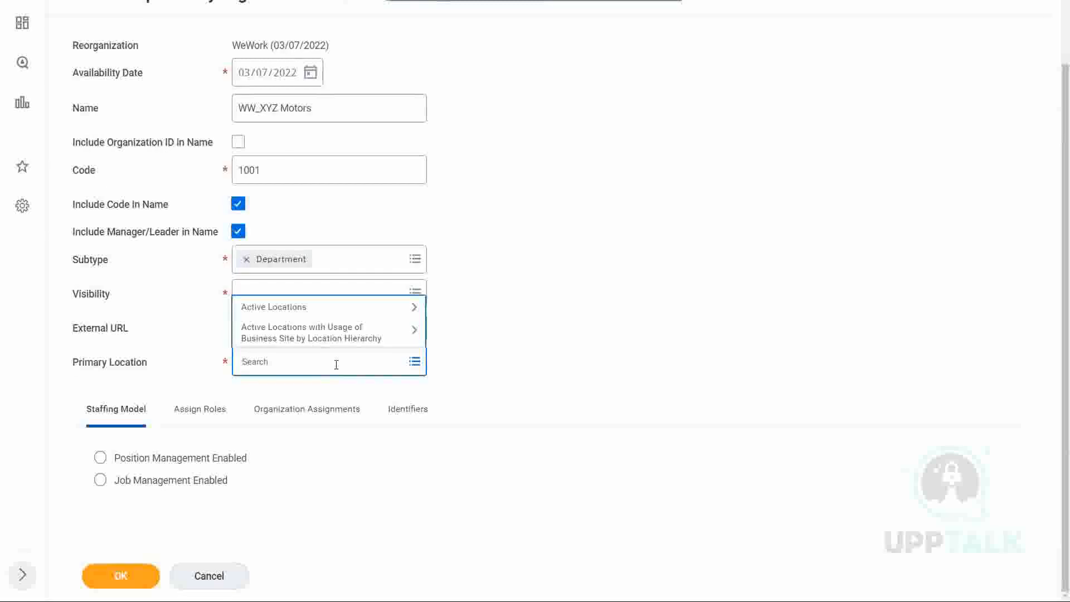
{"action": "left_click", "coordinate": [332, 294]}
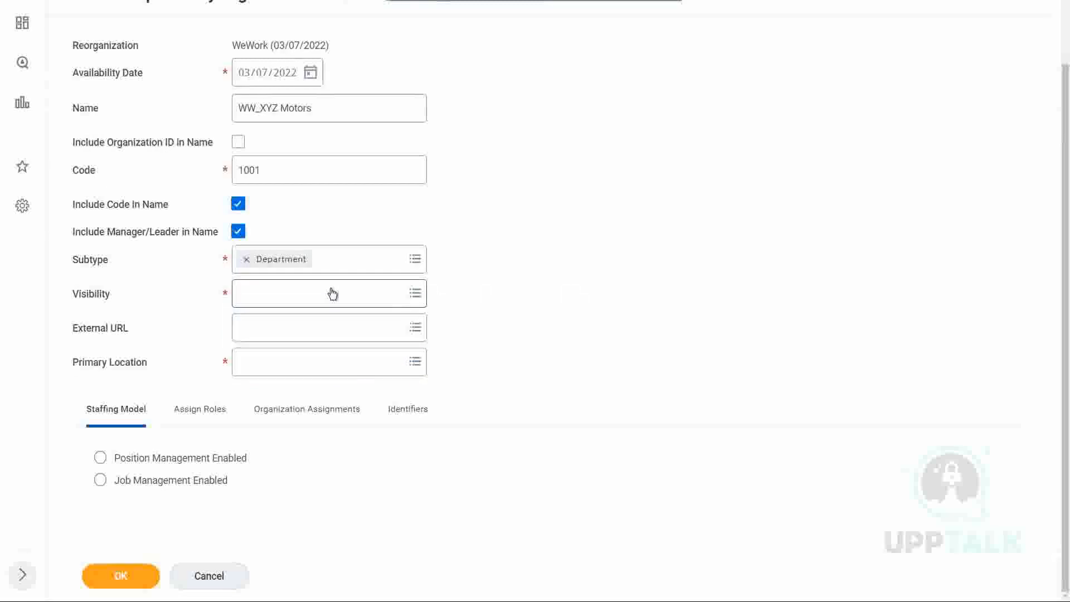
{"action": "left_click", "coordinate": [331, 294]}
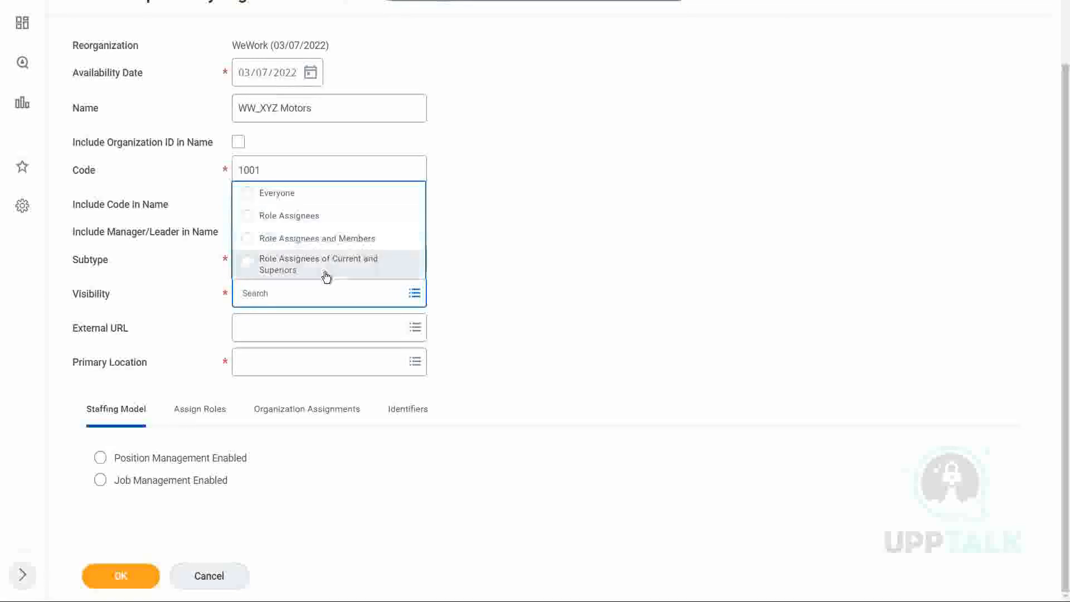
{"action": "left_click", "coordinate": [296, 205]}
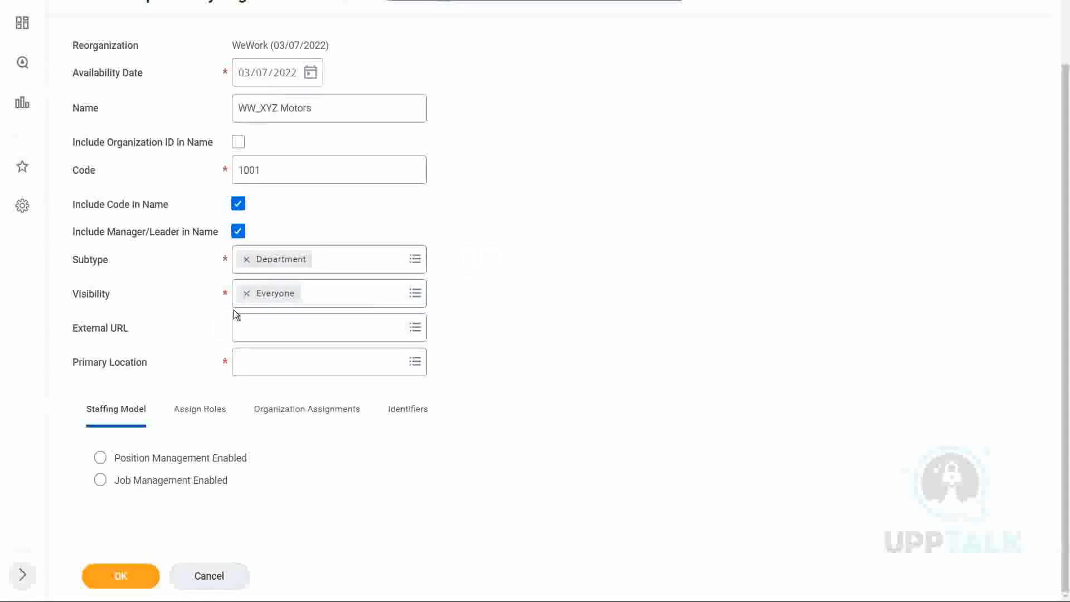
- Clear the visibility value and choose Everyone again by searching for "every", doing this twice
{"action": "left_click", "coordinate": [348, 304]}
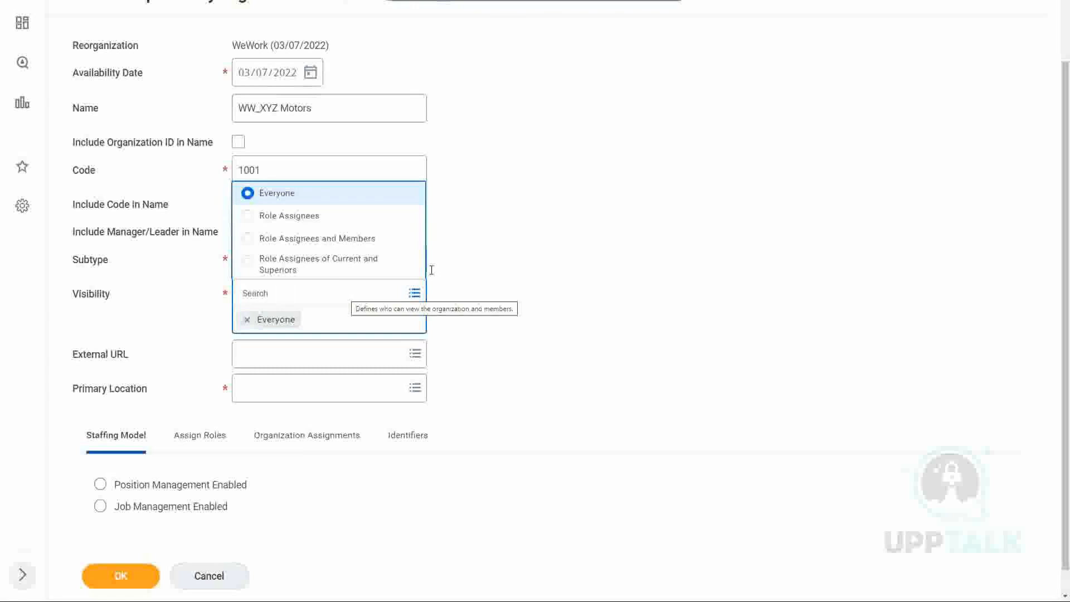
{"action": "left_click", "coordinate": [454, 256]}
{"action": "left_click", "coordinate": [247, 291]}
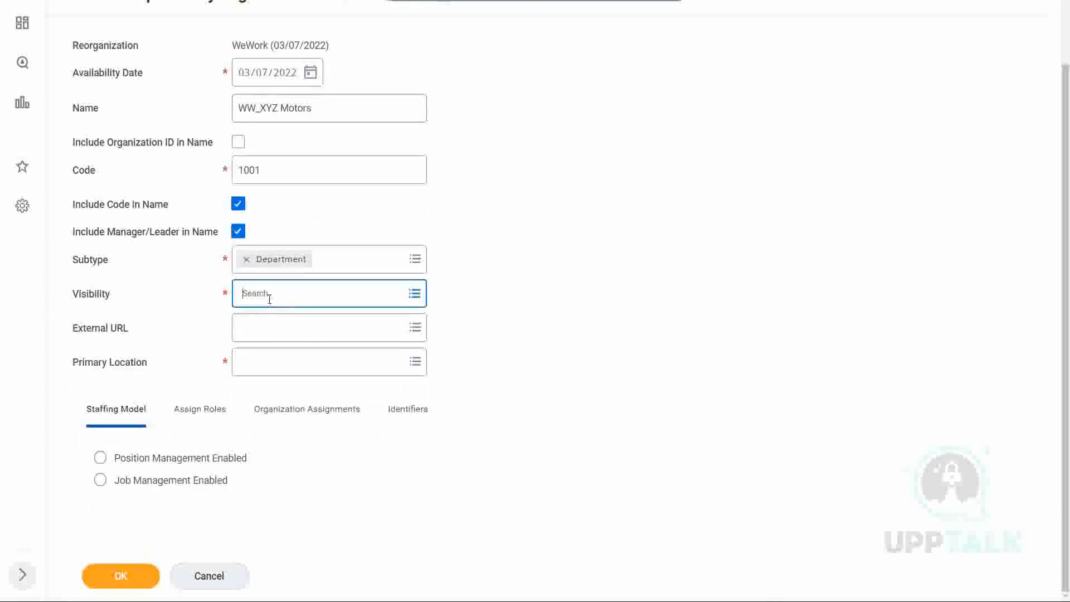
{"action": "type", "text": "every"}
{"action": "key", "text": "Return"}
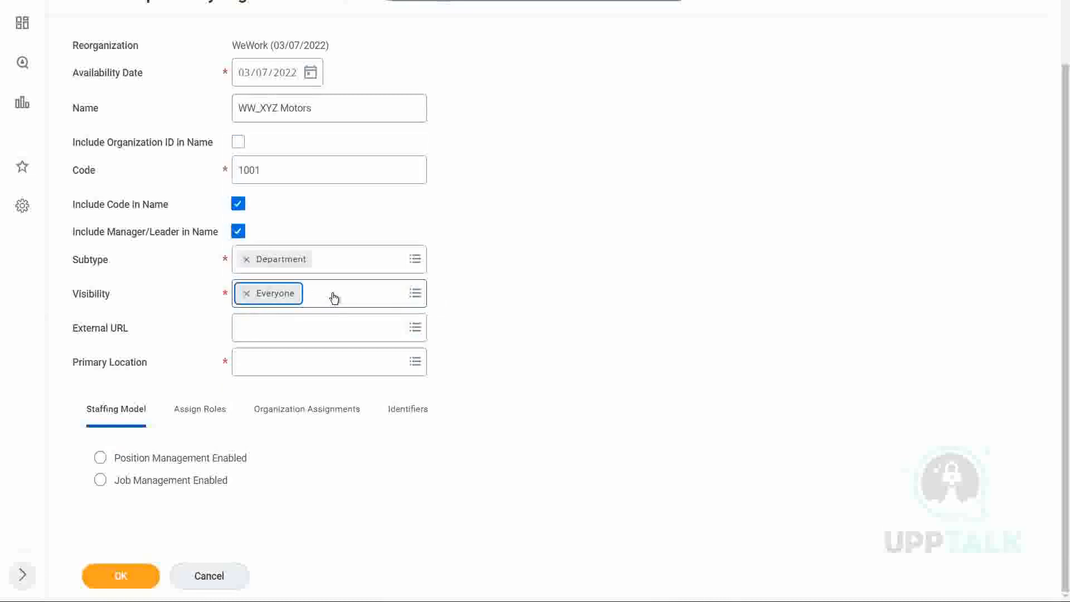
{"action": "left_click", "coordinate": [247, 296]}
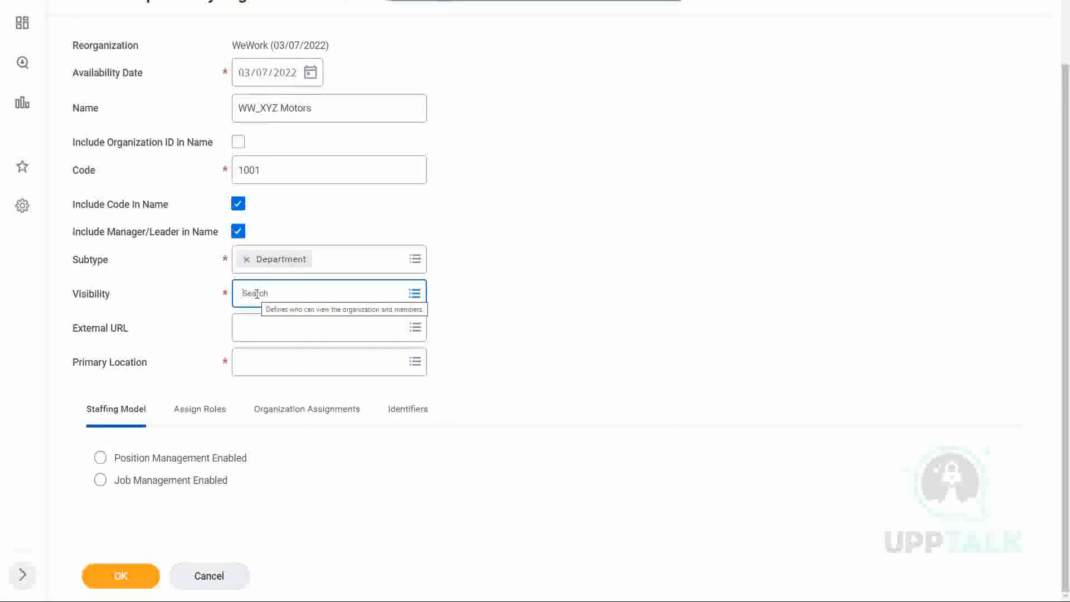
{"action": "type", "text": "every"}
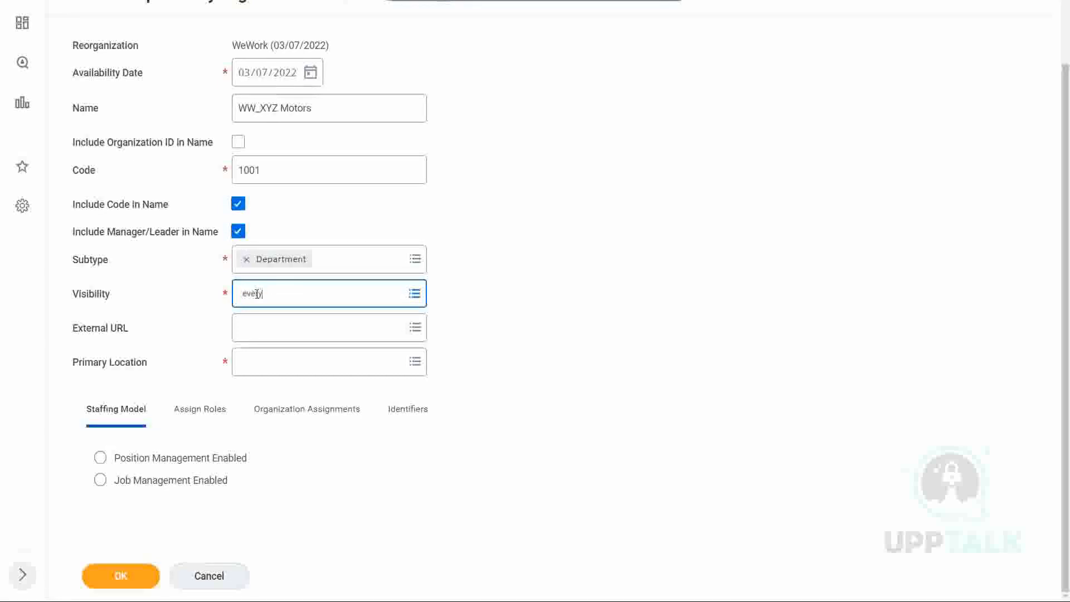
{"action": "key", "text": "Return"}
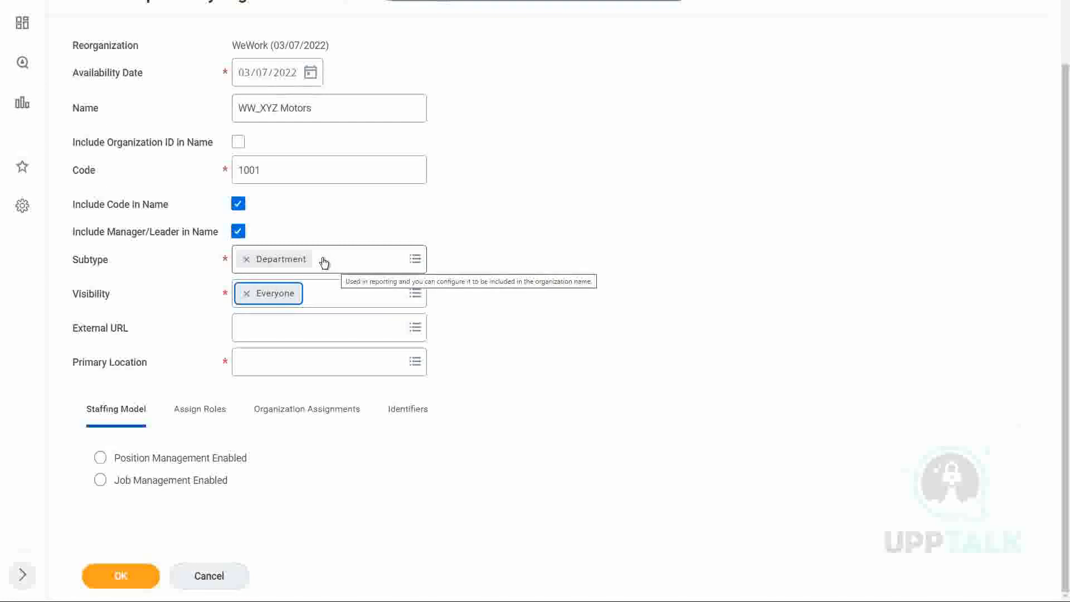
- Examine the available subtype options and the subtype field's description without changing the organization's subtype
{"action": "left_click", "coordinate": [326, 214]}
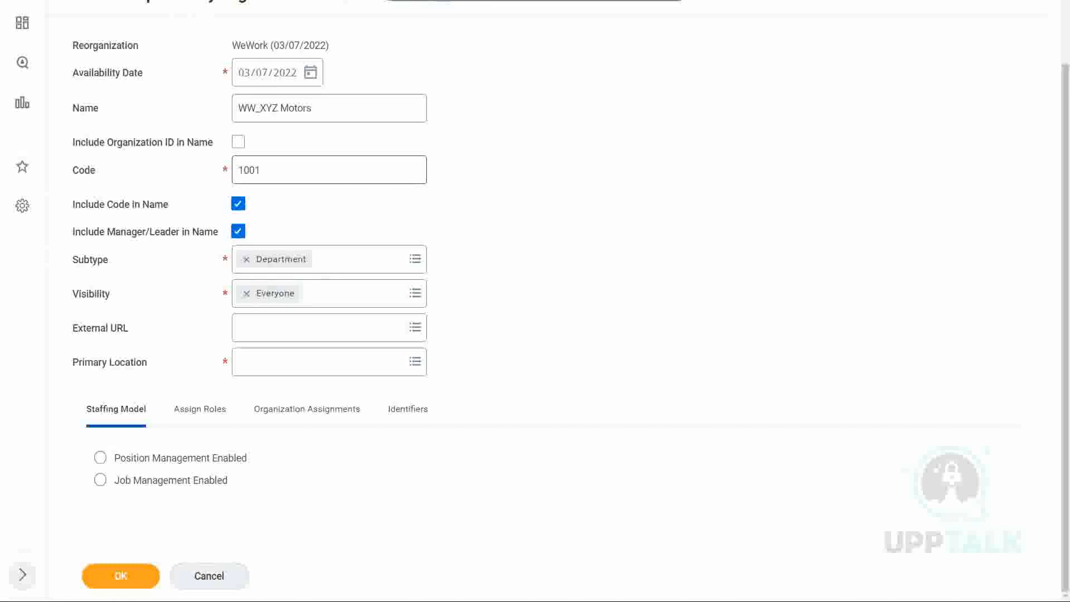
{"action": "scroll", "coordinate": [373, 172], "scroll_direction": "up", "scroll_amount": 1}
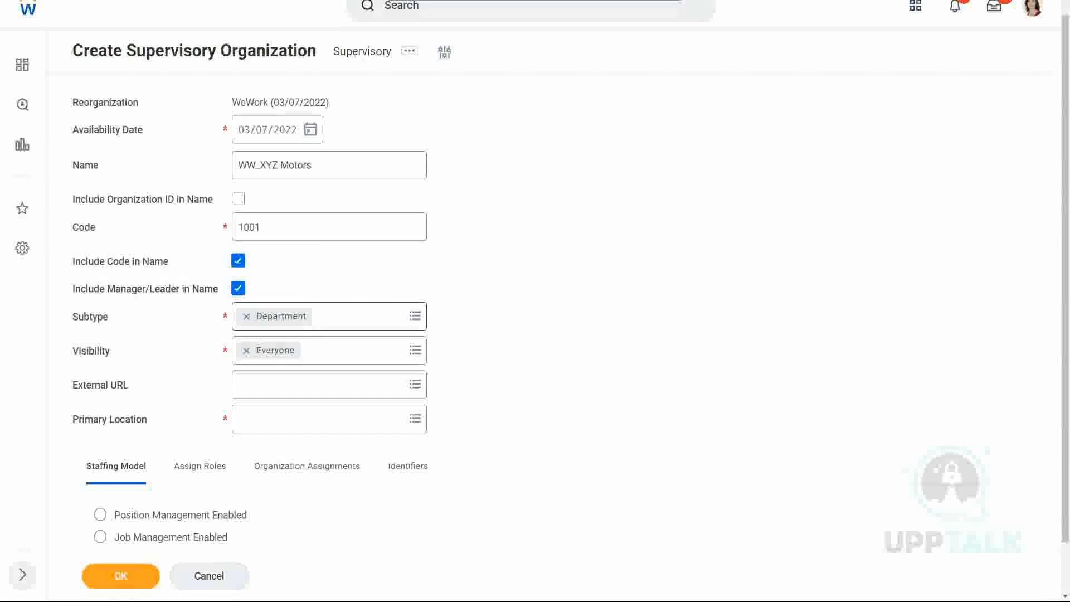
{"action": "left_click", "coordinate": [329, 309]}
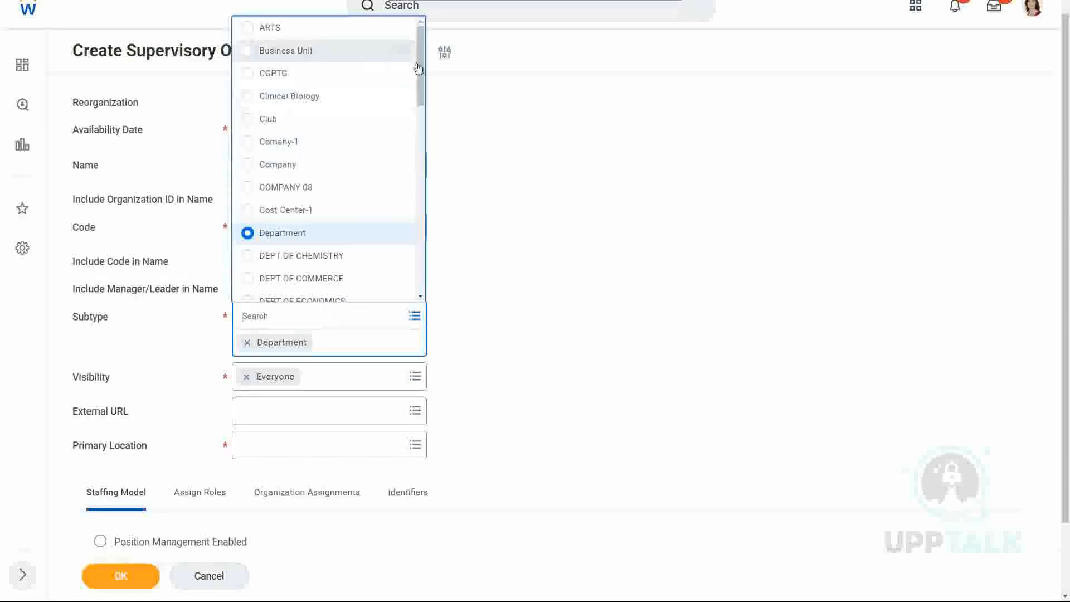
{"action": "left_click_drag", "start_coordinate": [424, 73], "coordinate": [426, 152]}
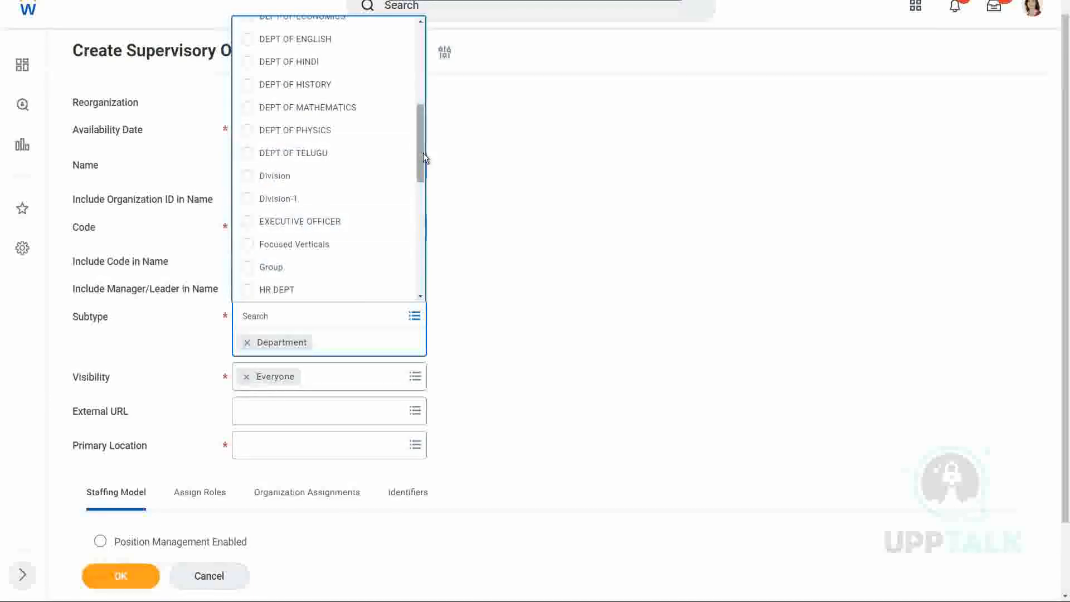
{"action": "left_click_drag", "start_coordinate": [423, 153], "coordinate": [424, 184]}
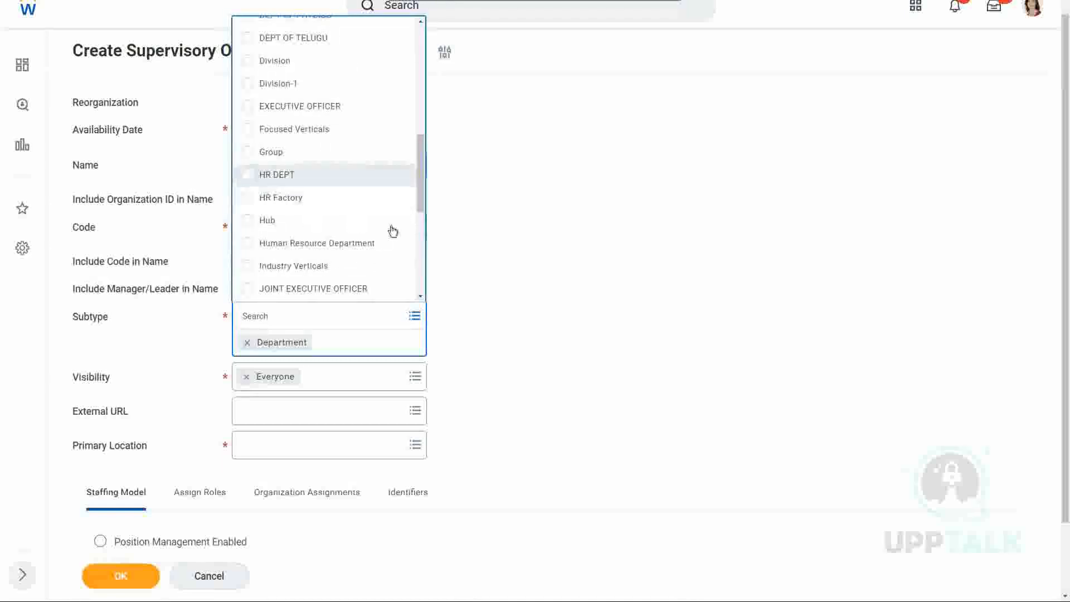
{"action": "left_click_drag", "start_coordinate": [421, 229], "coordinate": [424, 280]}
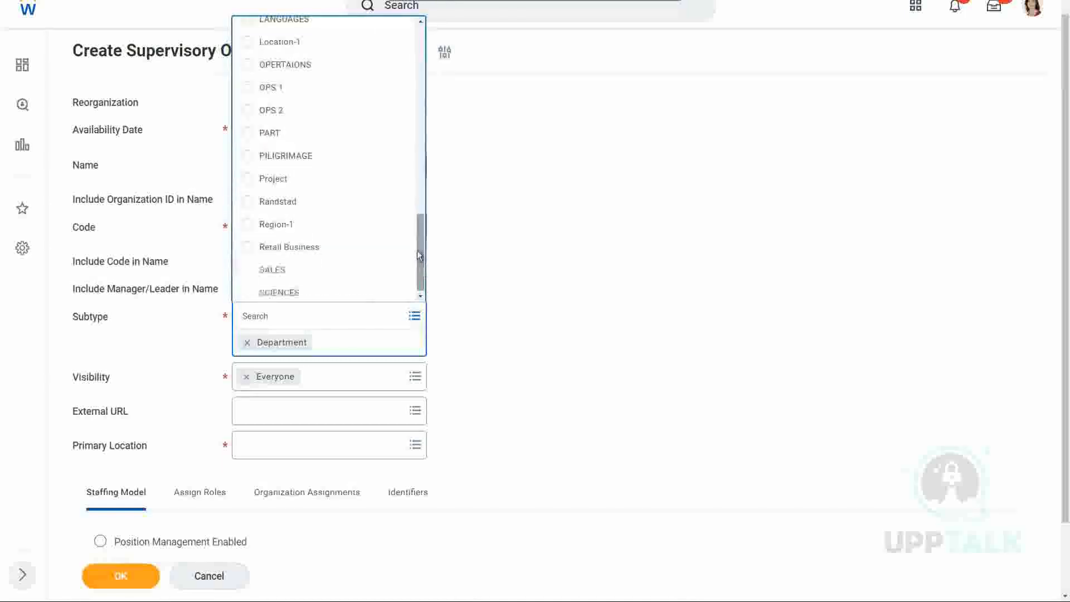
{"action": "left_click", "coordinate": [552, 262]}
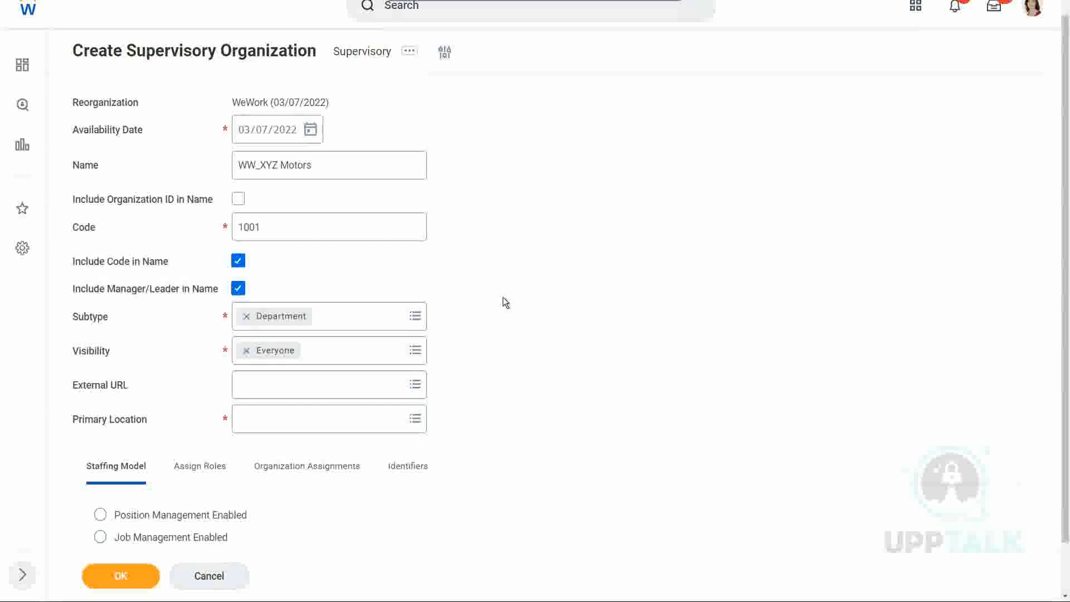
{"action": "left_click", "coordinate": [351, 320]}
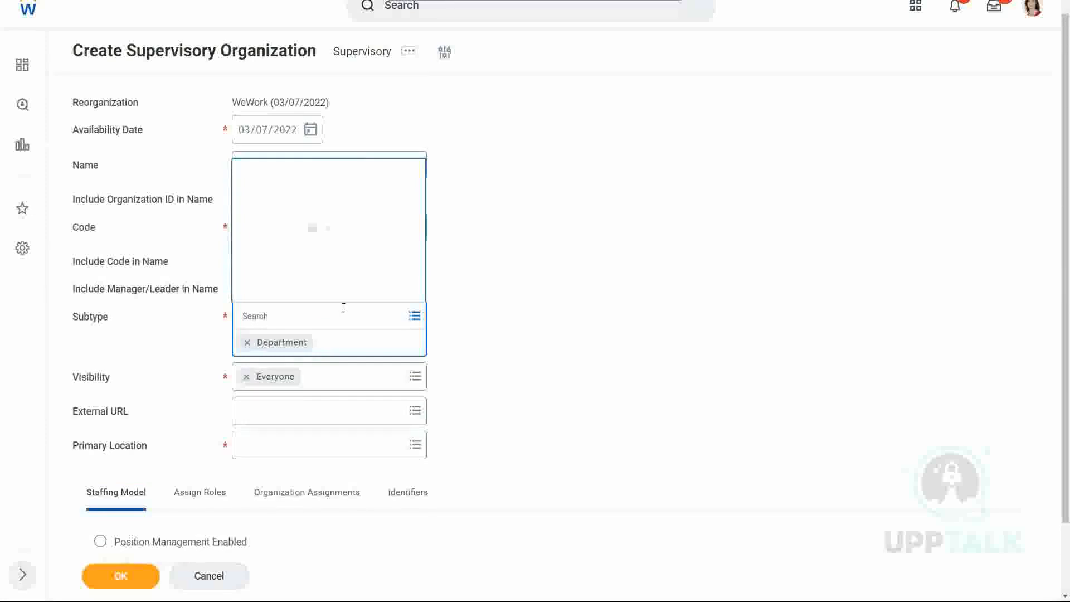
{"action": "left_click", "coordinate": [470, 259]}
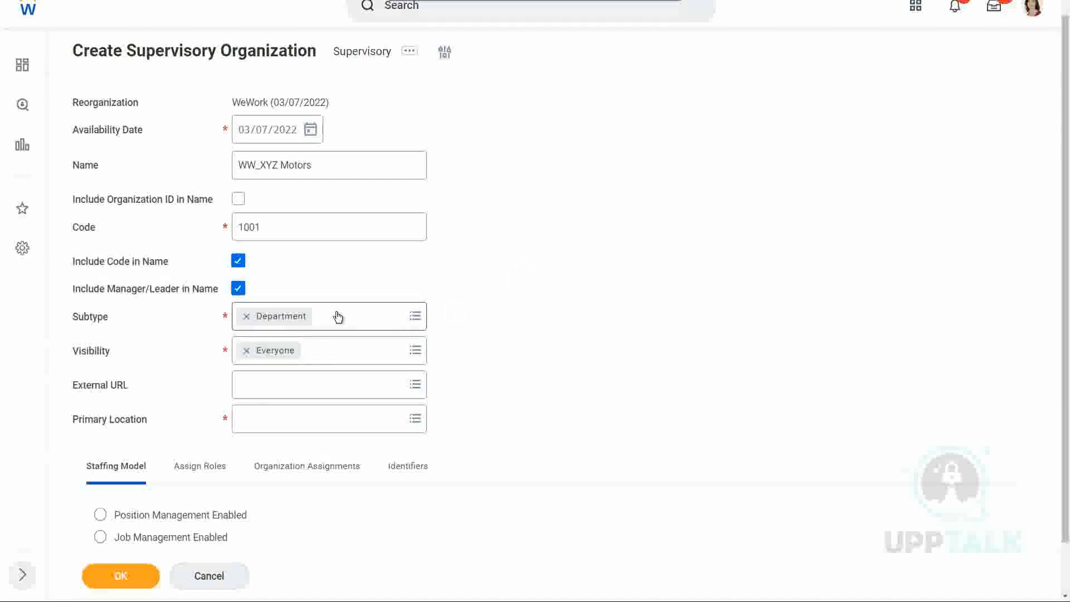
{"action": "mouse_move", "coordinate": [338, 316]}
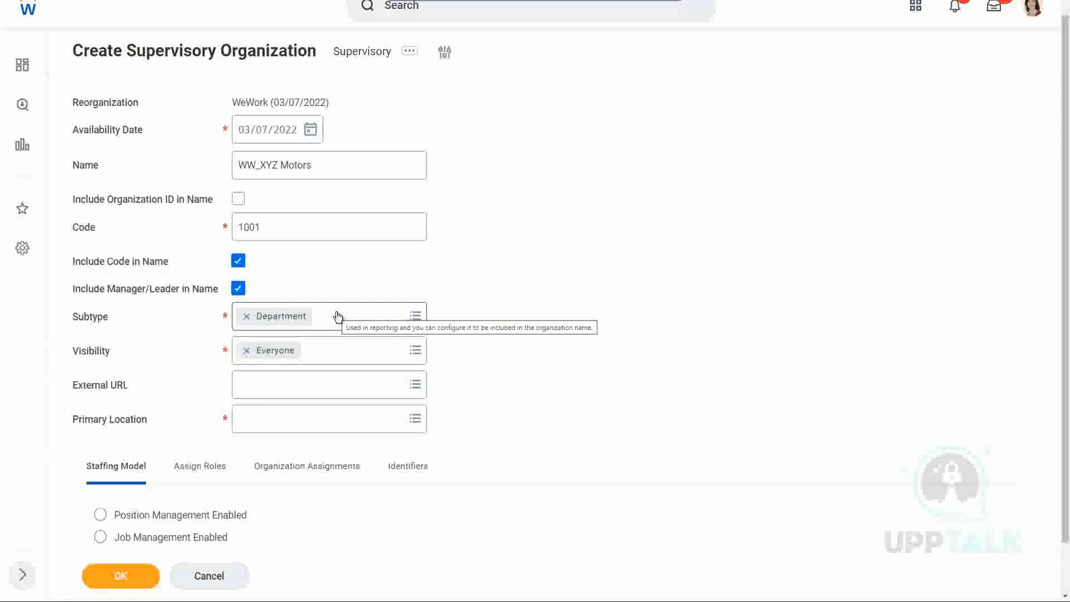
{"action": "mouse_move", "coordinate": [328, 357]}
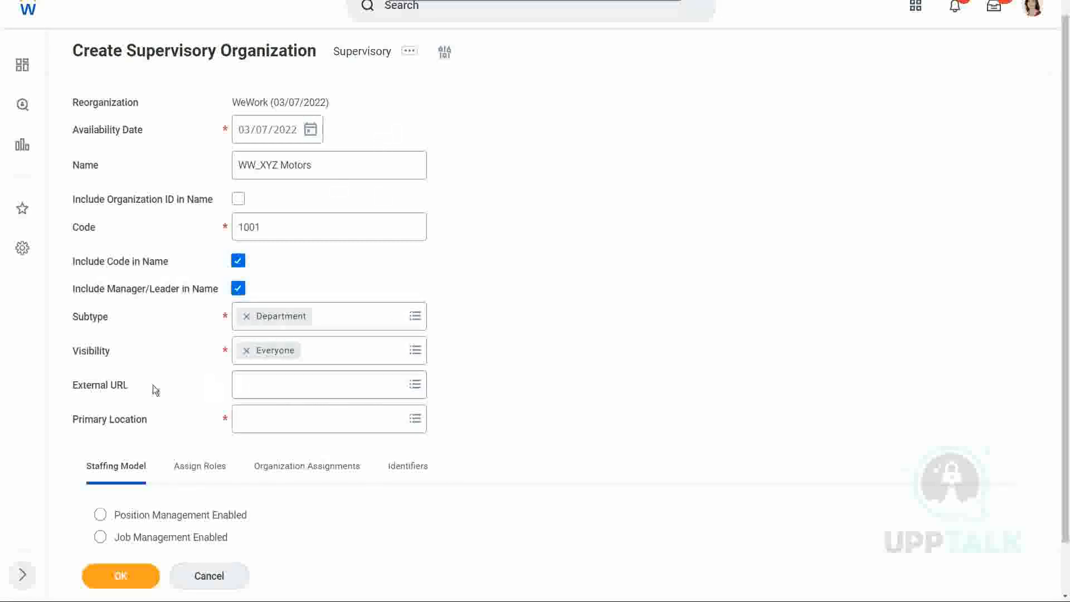
{"action": "left_click_drag", "start_coordinate": [77, 391], "coordinate": [143, 389]}
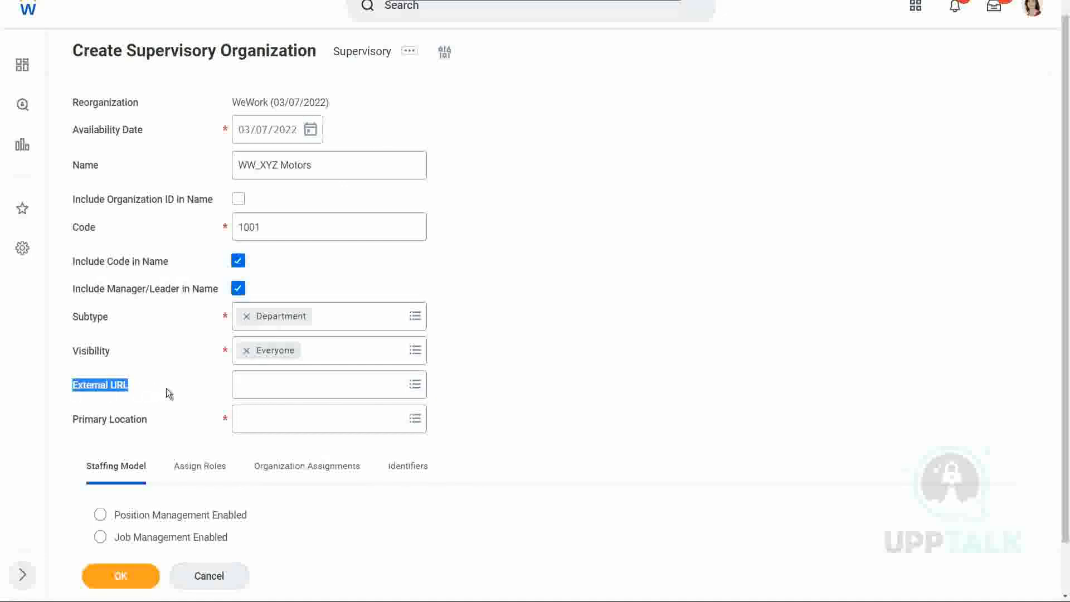
{"action": "left_click", "coordinate": [306, 389]}
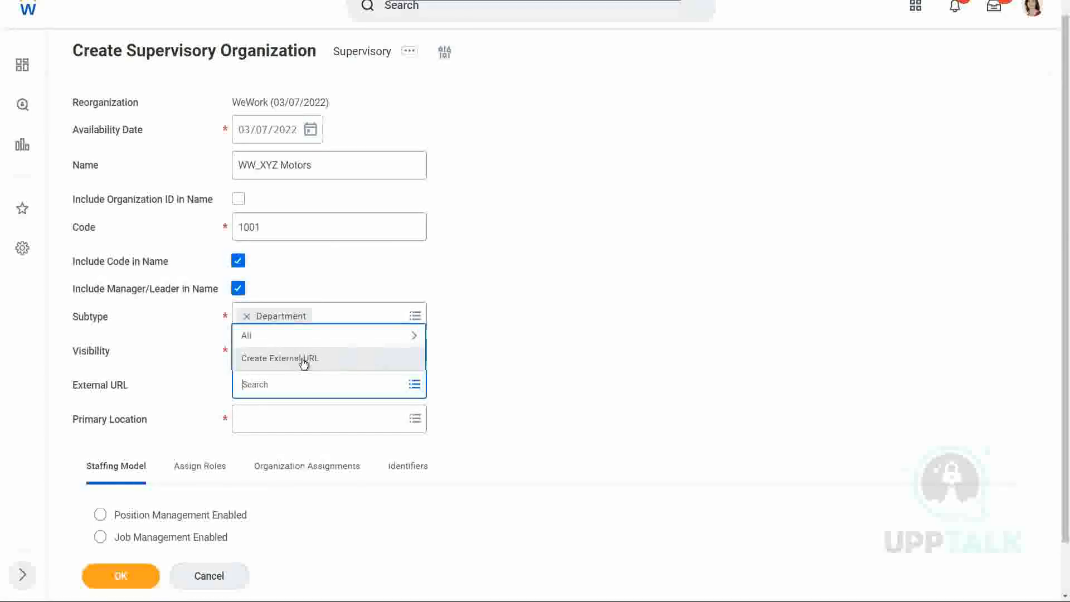
{"action": "key", "text": "Escape"}
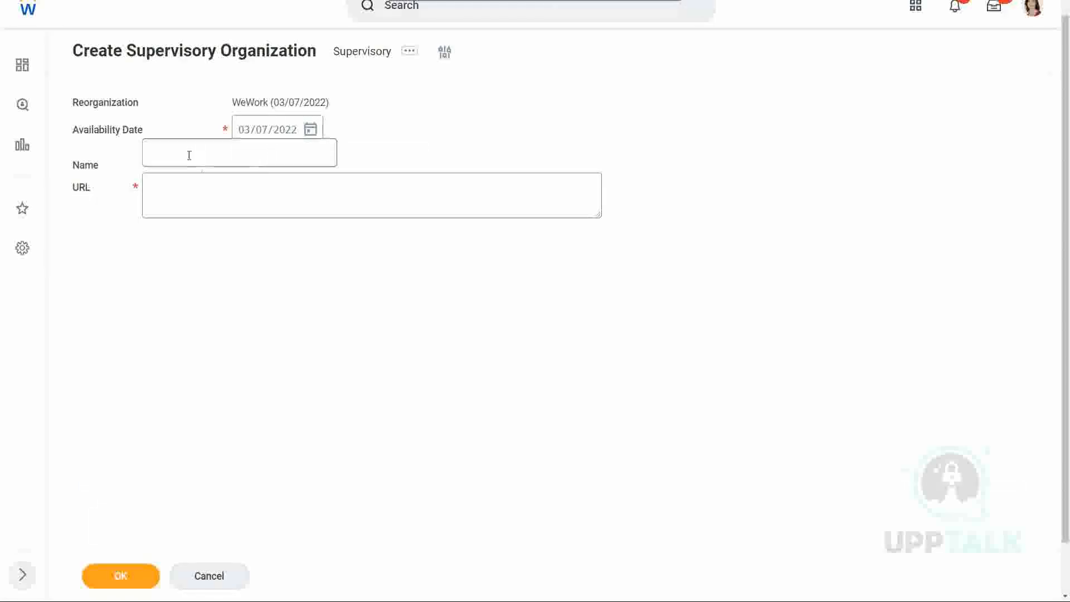
{"action": "left_click", "coordinate": [173, 150]}
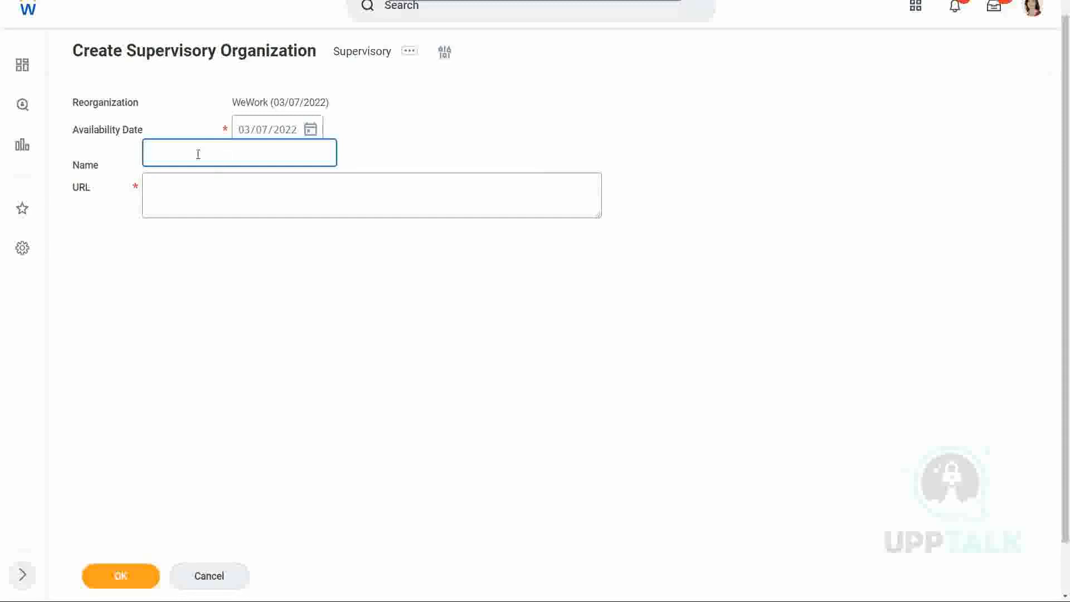
{"action": "left_click", "coordinate": [170, 199]}
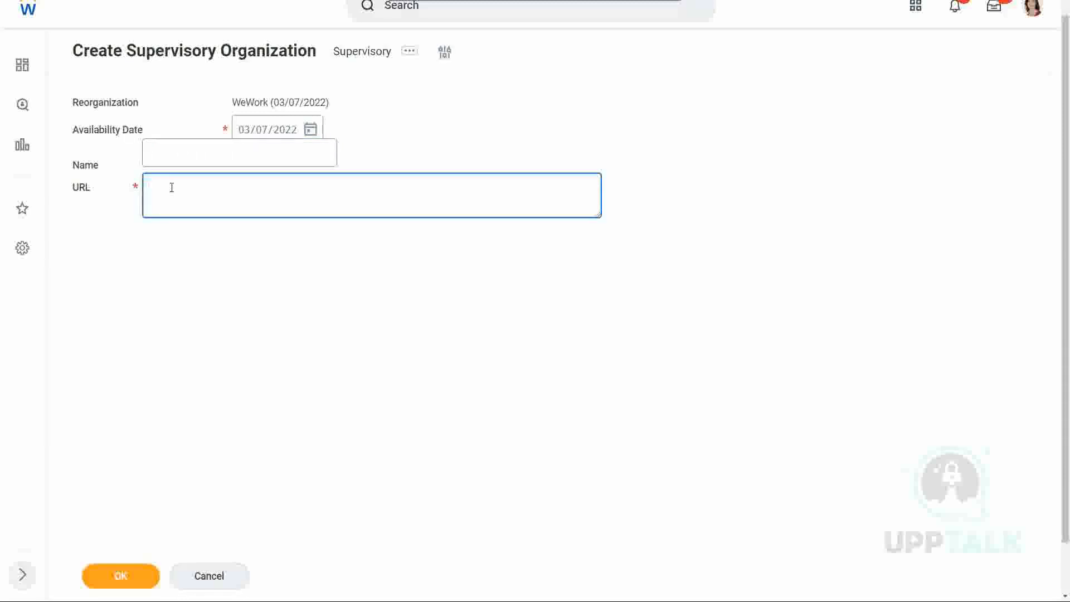
{"action": "type", "text": "www.xyz.com/landing/l"}
{"action": "type", "text": "op.html"}
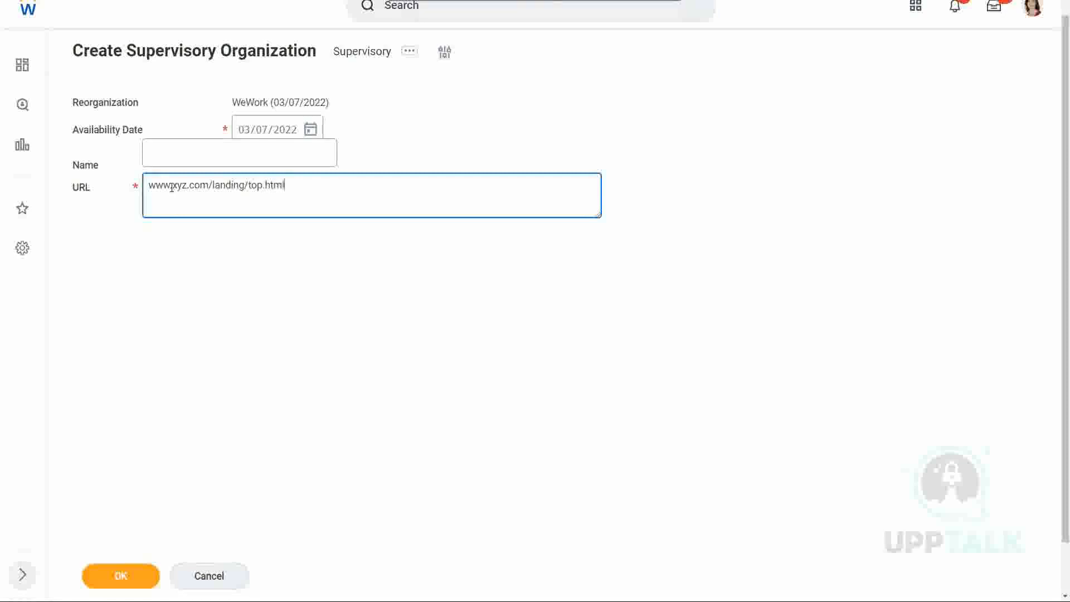
- Name the new external URL "WW_Org Landing Page"
{"action": "left_click", "coordinate": [208, 152]}
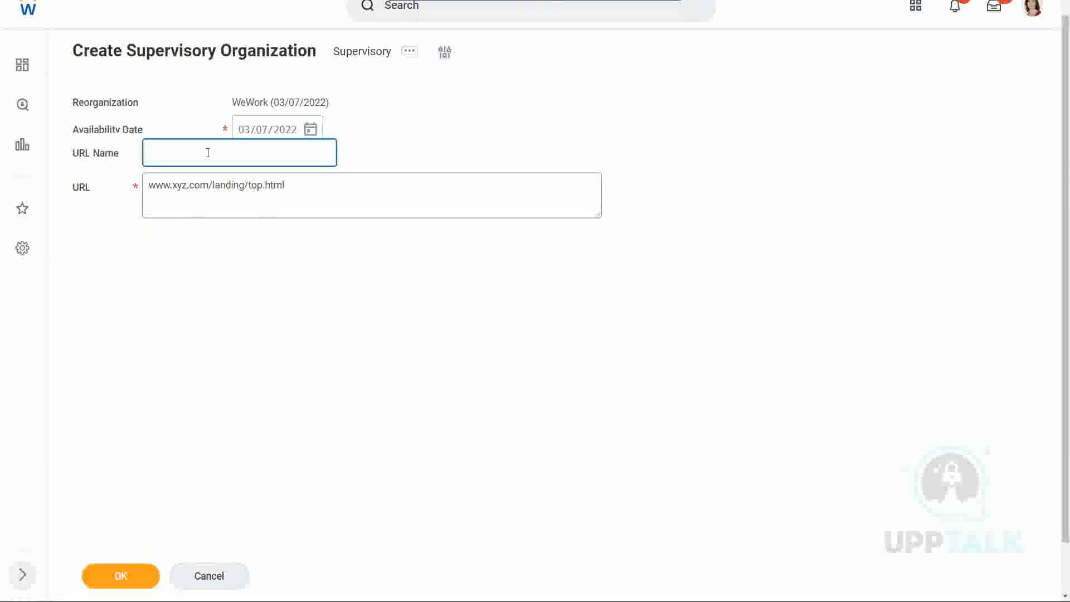
{"action": "type", "text": "Org Land"}
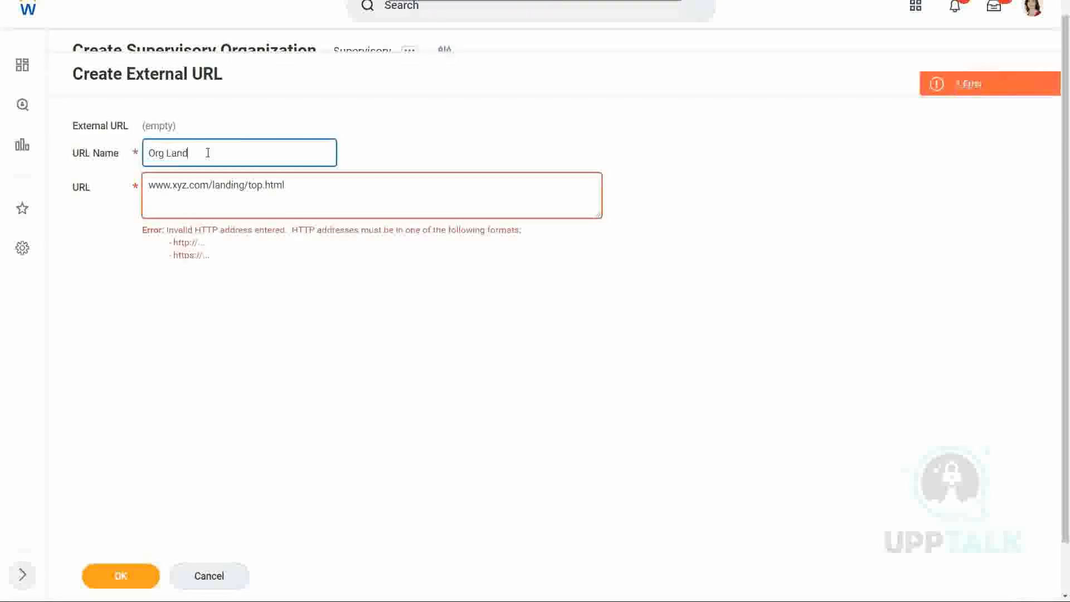
{"action": "type", "text": "ing Page"}
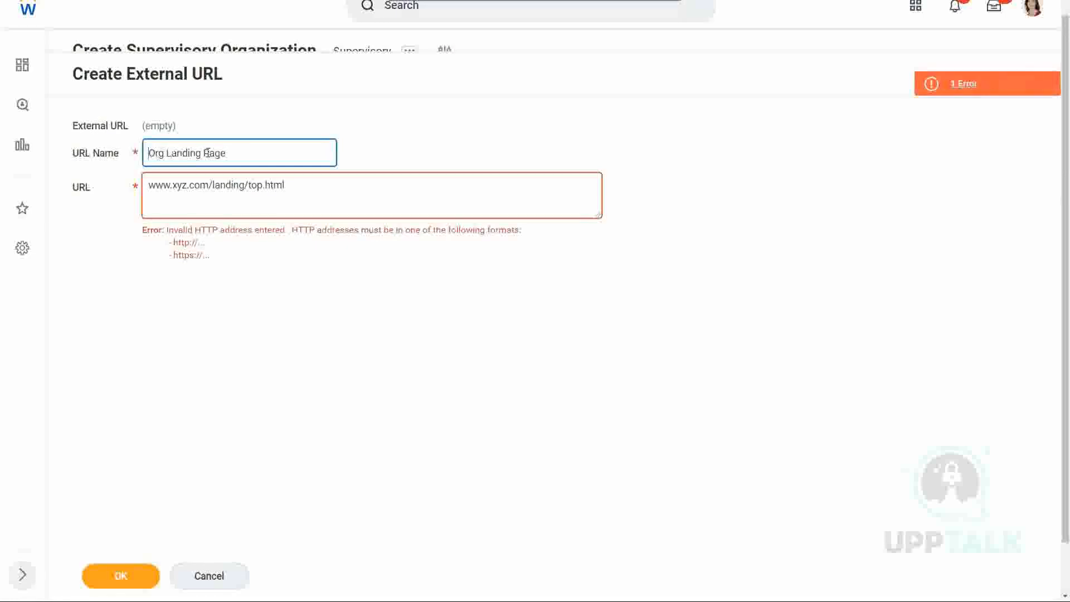
{"action": "type", "text": "www"}
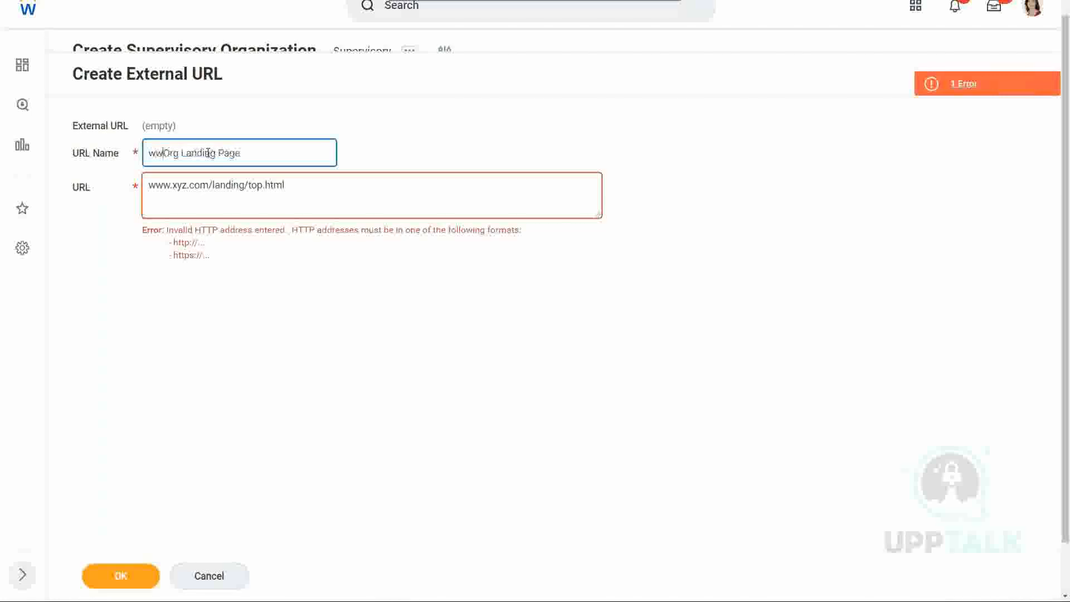
{"action": "key", "text": "BackSpace"}
{"action": "key", "text": "BackSpace"}
{"action": "key", "text": "BackSpace"}
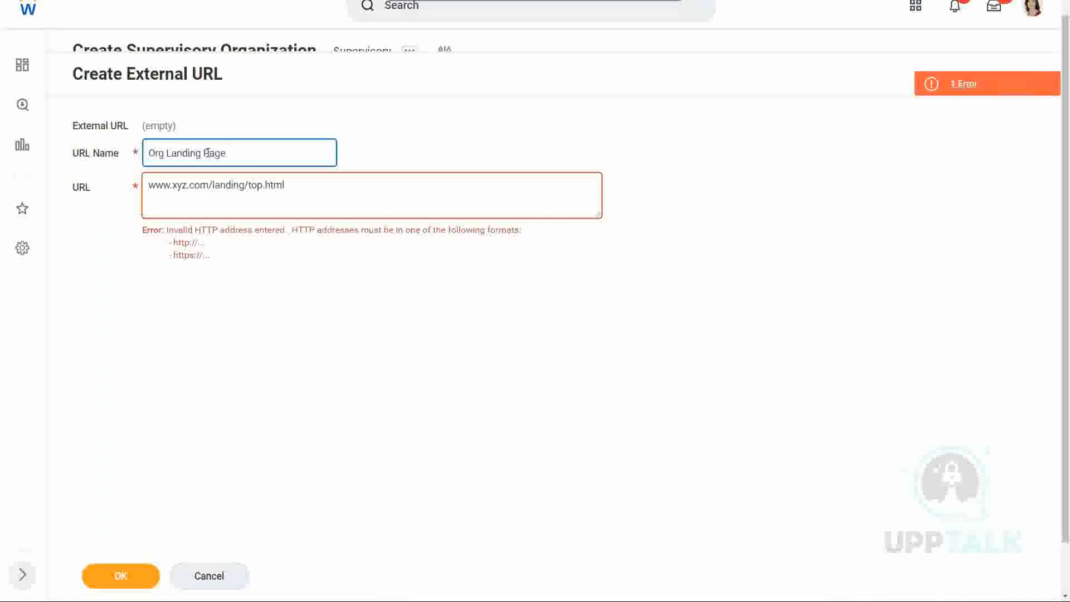
{"action": "type", "text": "WW_"}
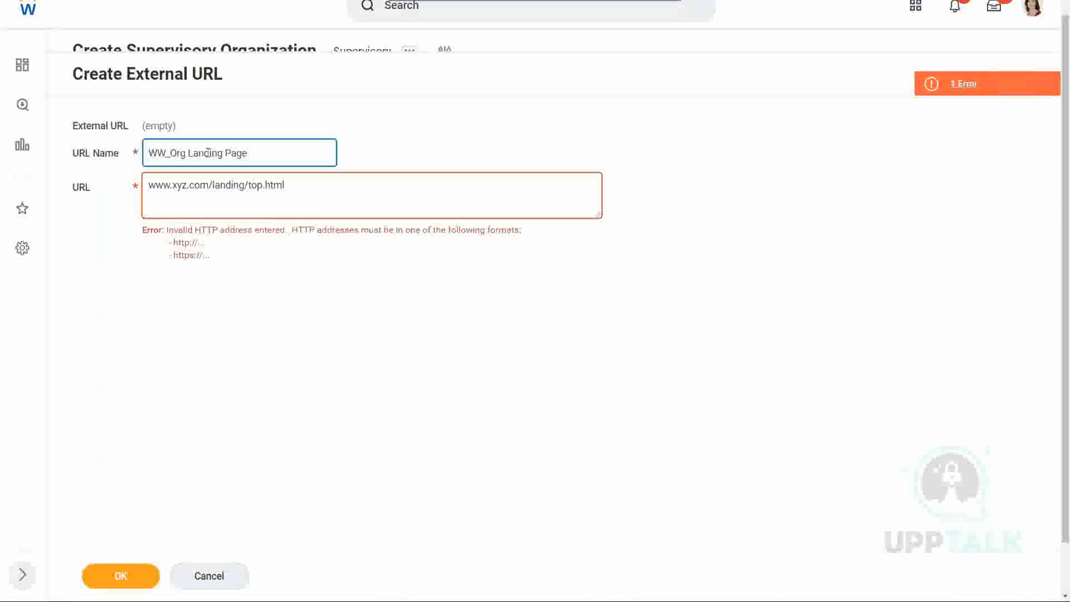
{"action": "left_click", "coordinate": [148, 185]}
{"action": "type", "text": "https:/"}
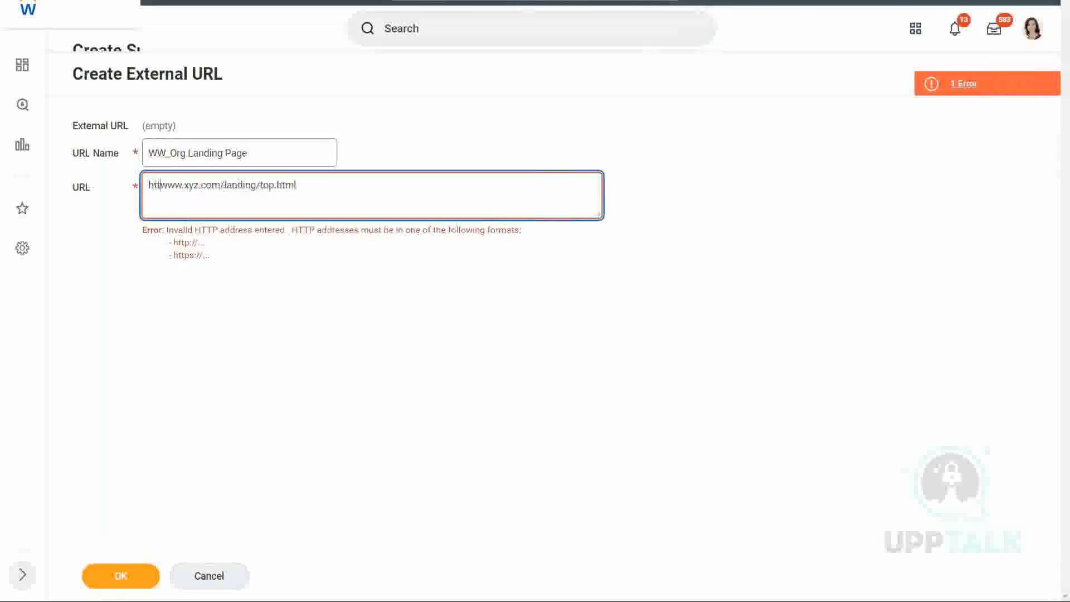
{"action": "type", "text": "/"}
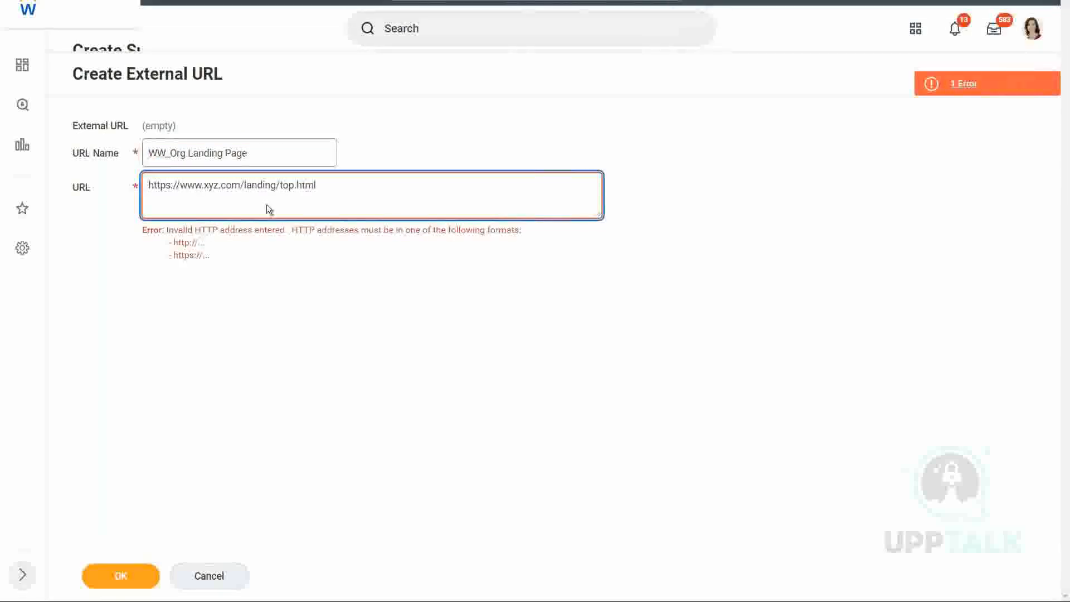
{"action": "left_click", "coordinate": [358, 179]}
{"action": "left_click", "coordinate": [279, 148]}
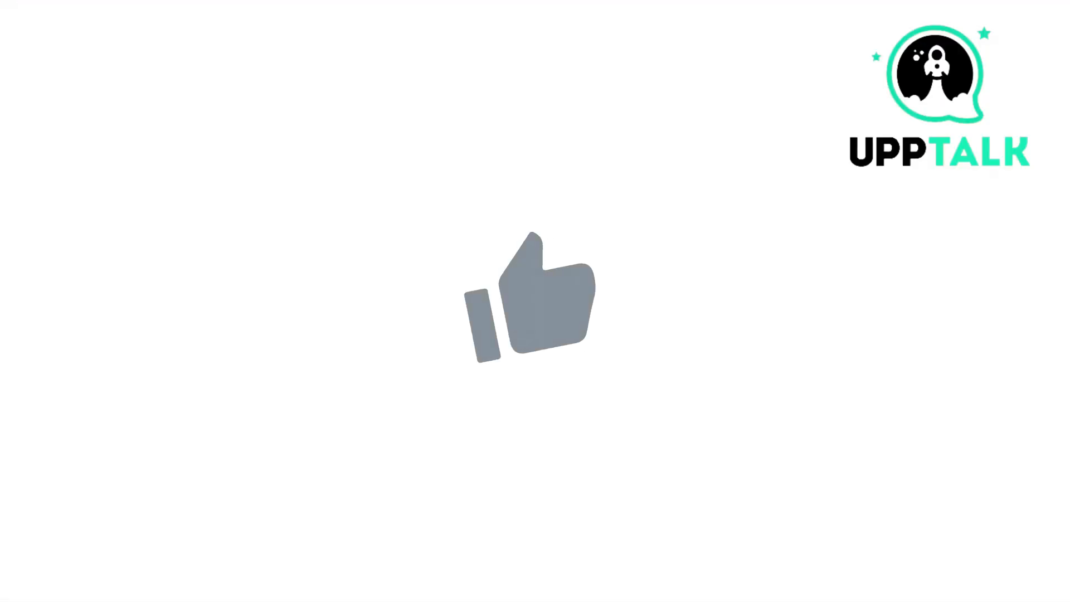